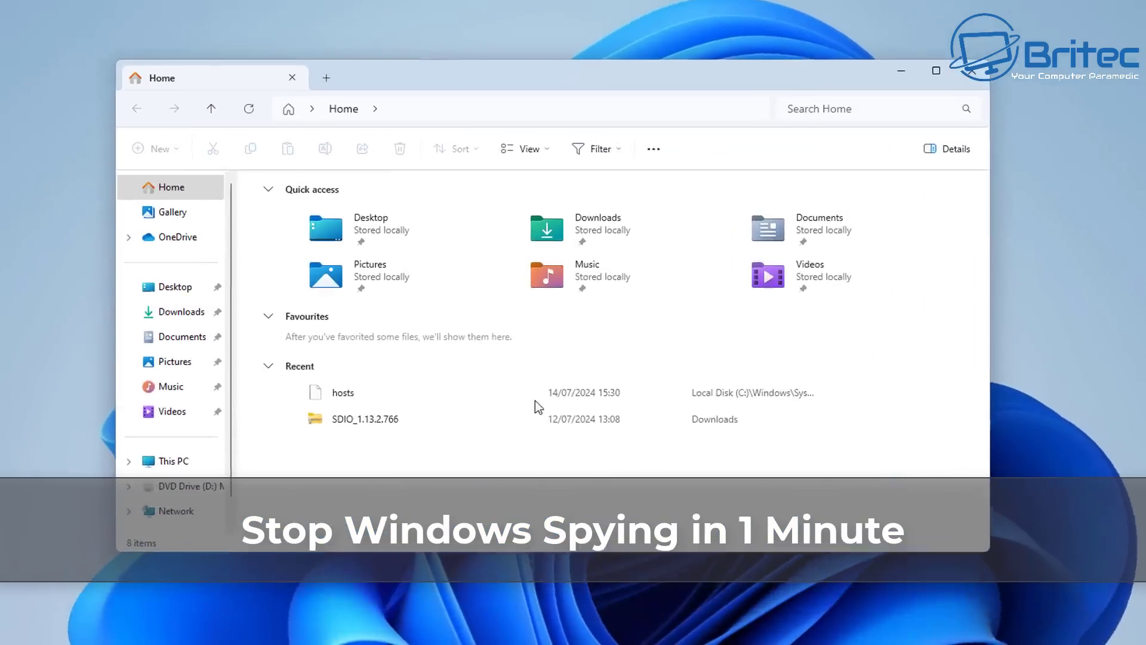
# Step: Browse from This PC through Local Disk (C:) and Windows into System32
pyautogui.click(170, 464)
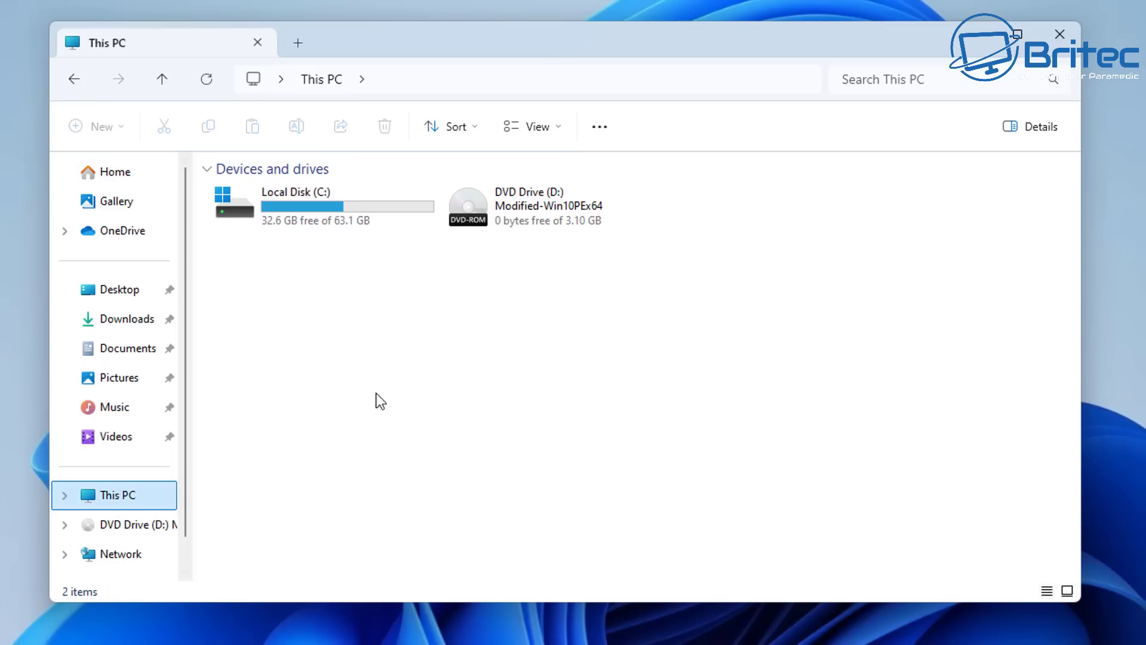
pyautogui.doubleClick(335, 215)
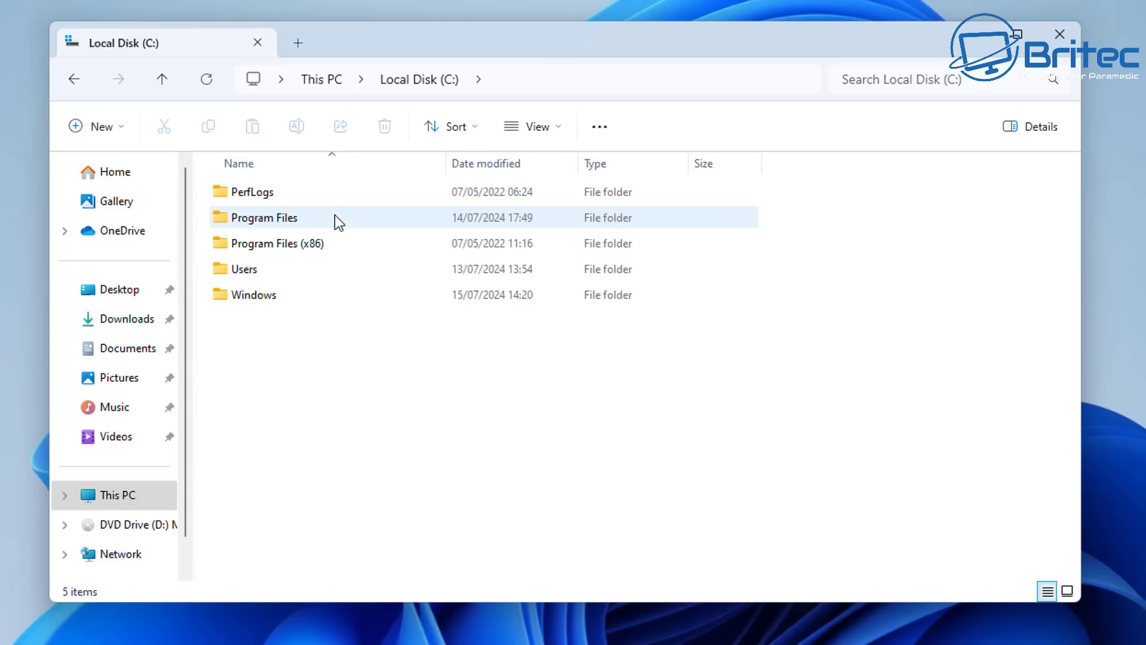
pyautogui.doubleClick(231, 296)
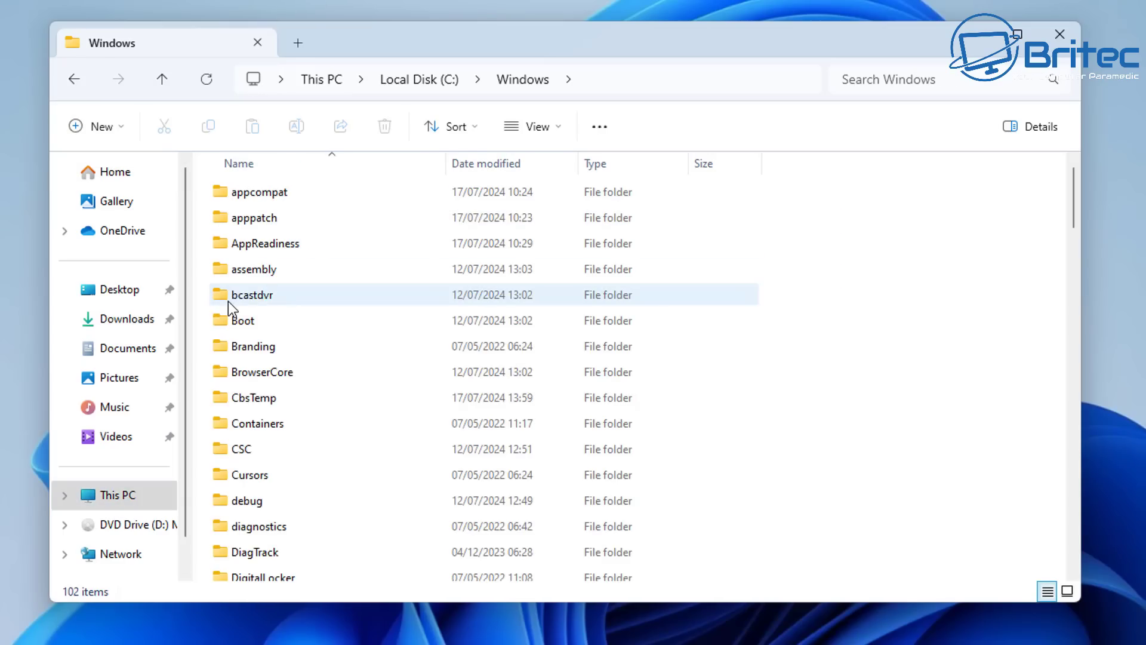
pyautogui.scroll(-4, 286, 394)
pyautogui.scroll(-16, 282, 411)
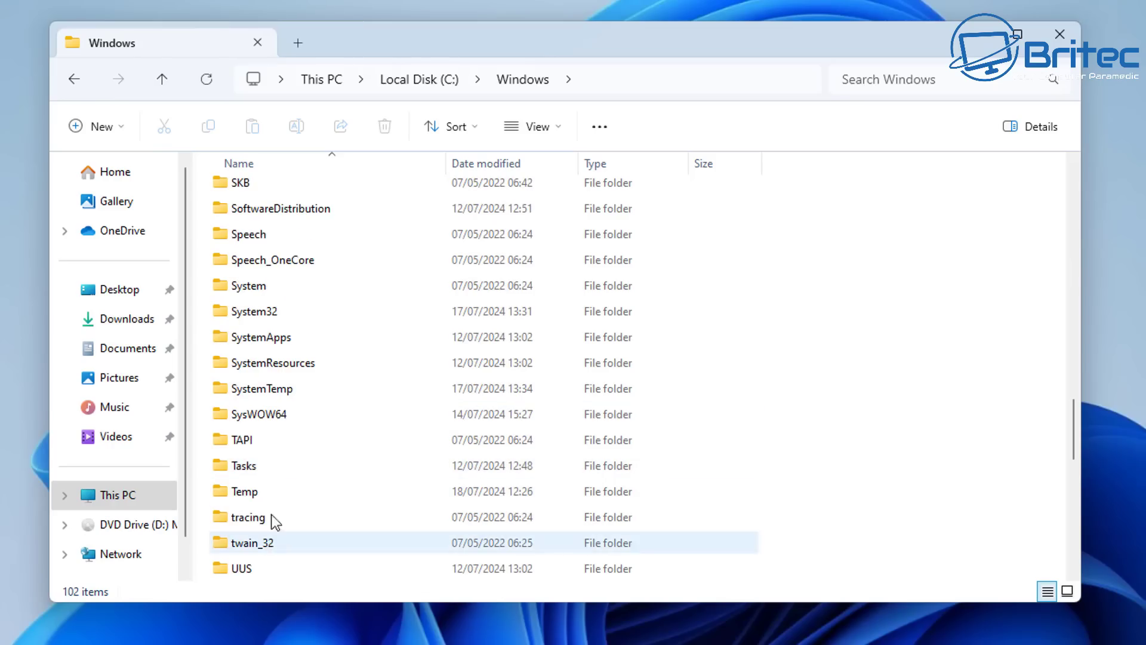
pyautogui.scroll(-4, 271, 477)
pyautogui.scroll(3, 273, 460)
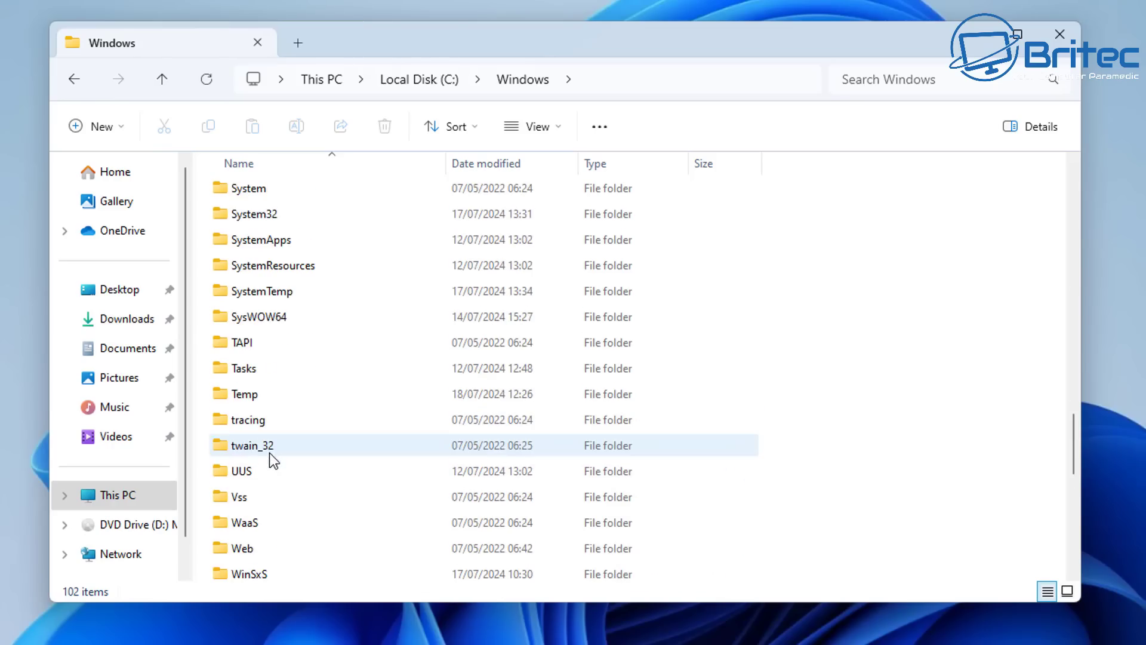
pyautogui.doubleClick(280, 212)
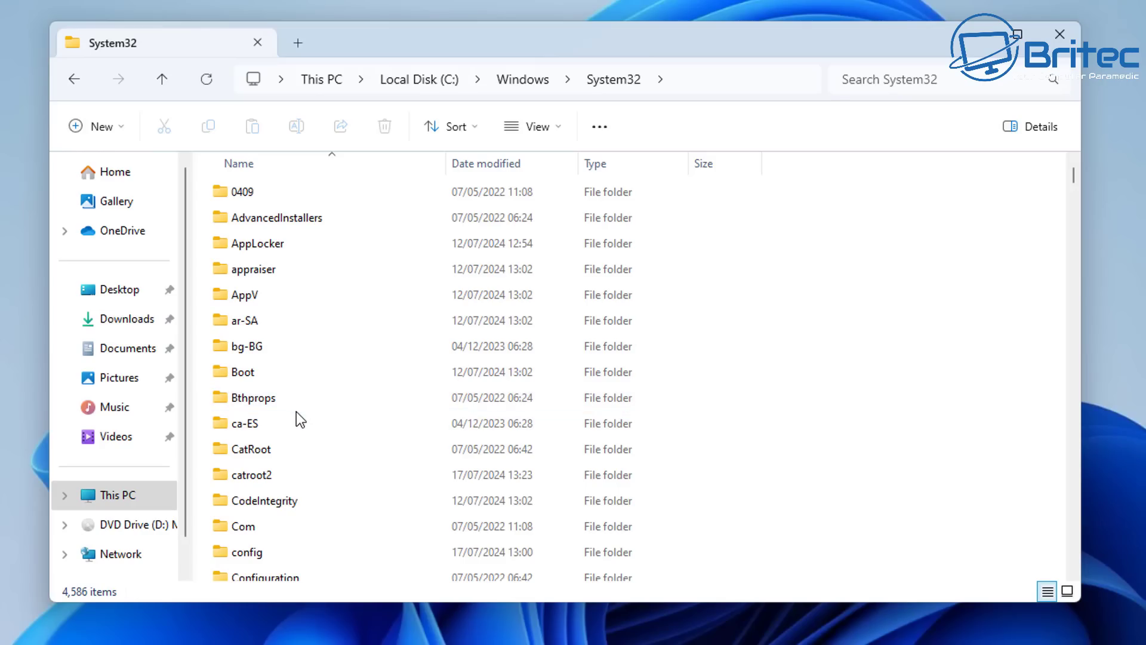
# Step: Open drivers\etc and select the hosts file
pyautogui.scroll(-3, 296, 413)
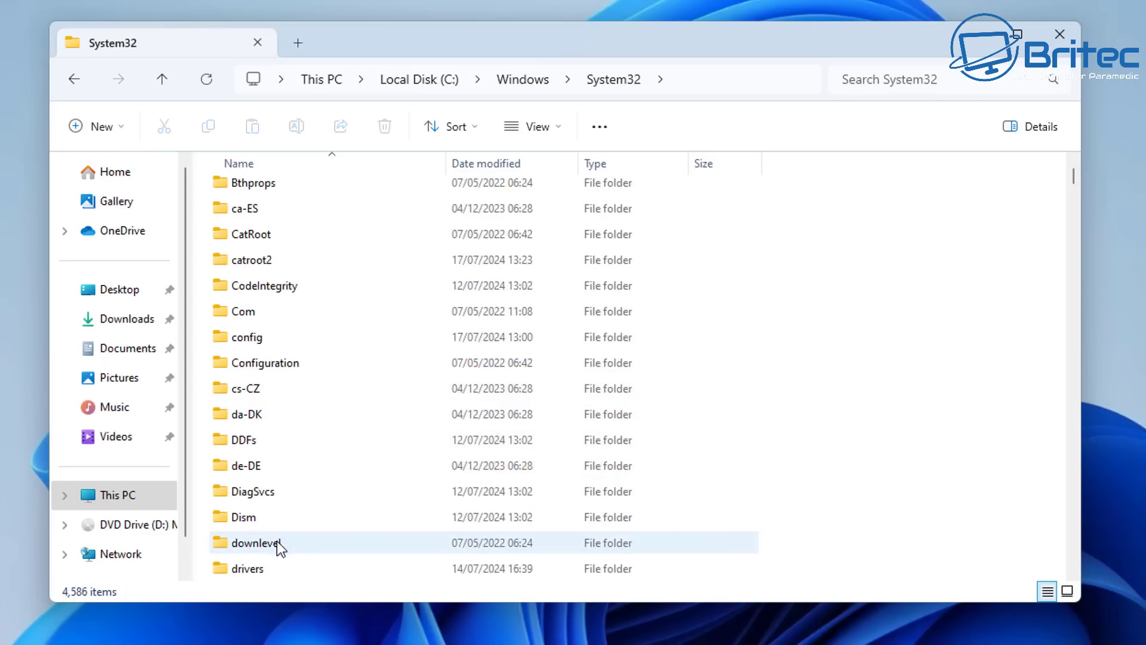
pyautogui.scroll(-1, 275, 546)
pyautogui.doubleClick(282, 488)
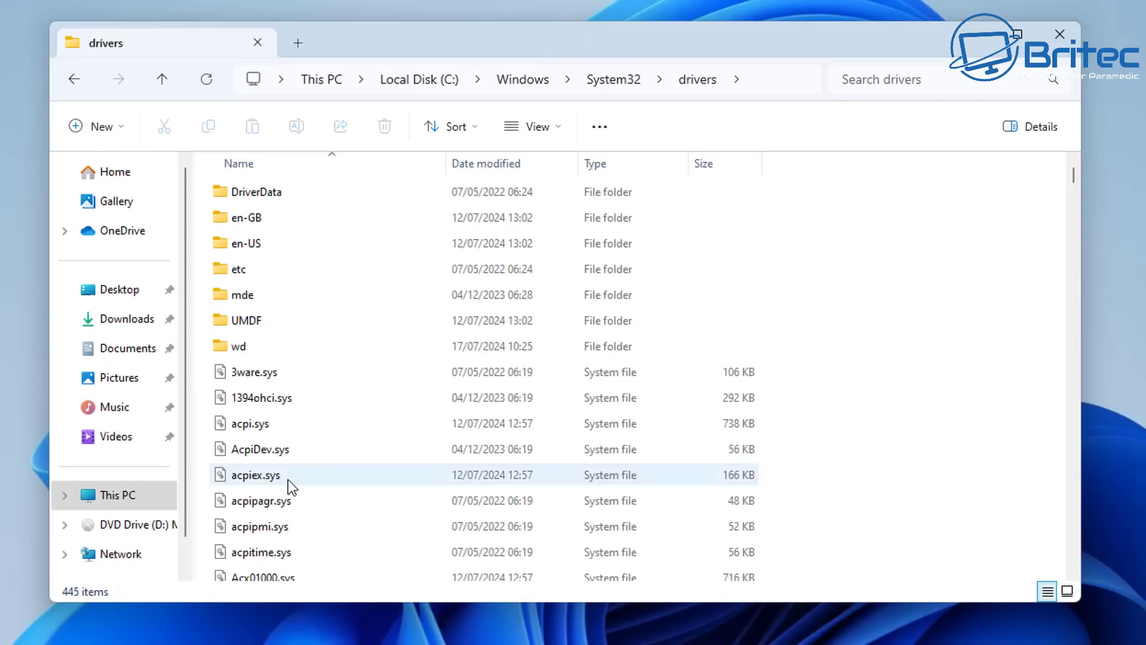
pyautogui.click(298, 271)
pyautogui.doubleClick(298, 271)
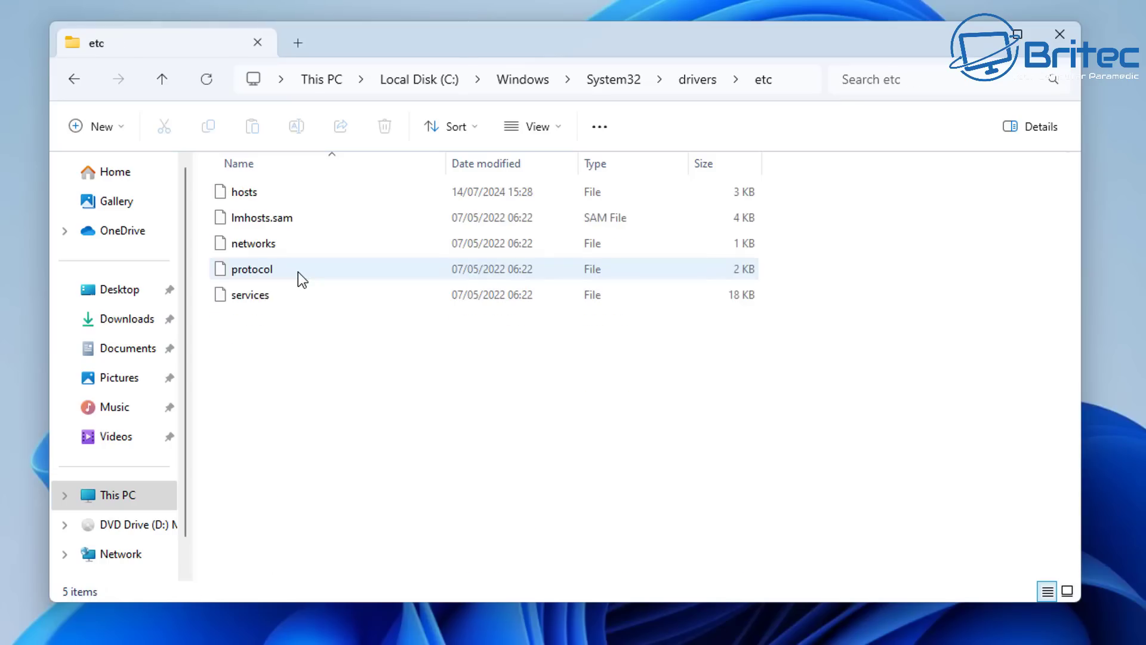
pyautogui.click(256, 201)
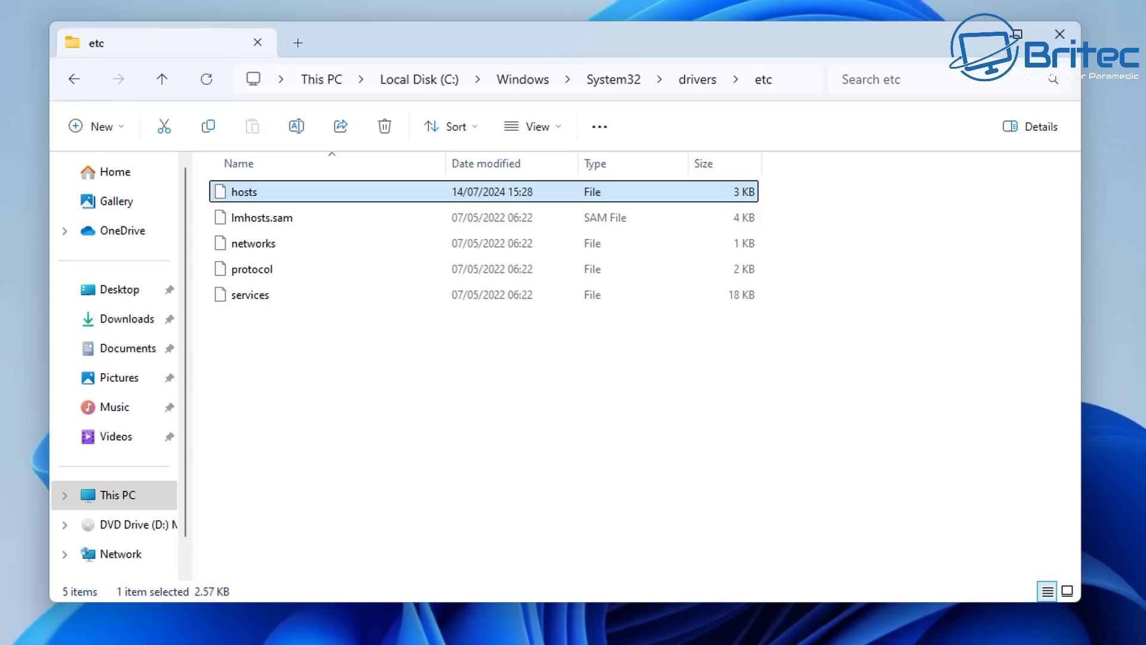
# Step: Copy the hosts file and paste the copy onto the desktop
pyautogui.rightClick(238, 192)
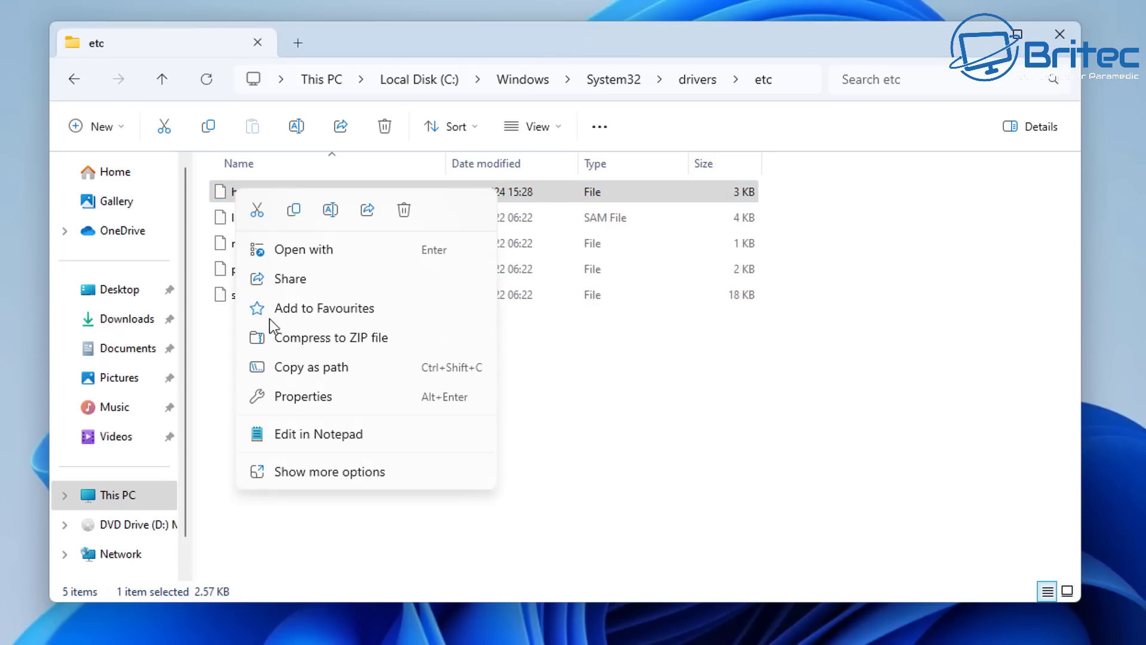
pyautogui.click(295, 210)
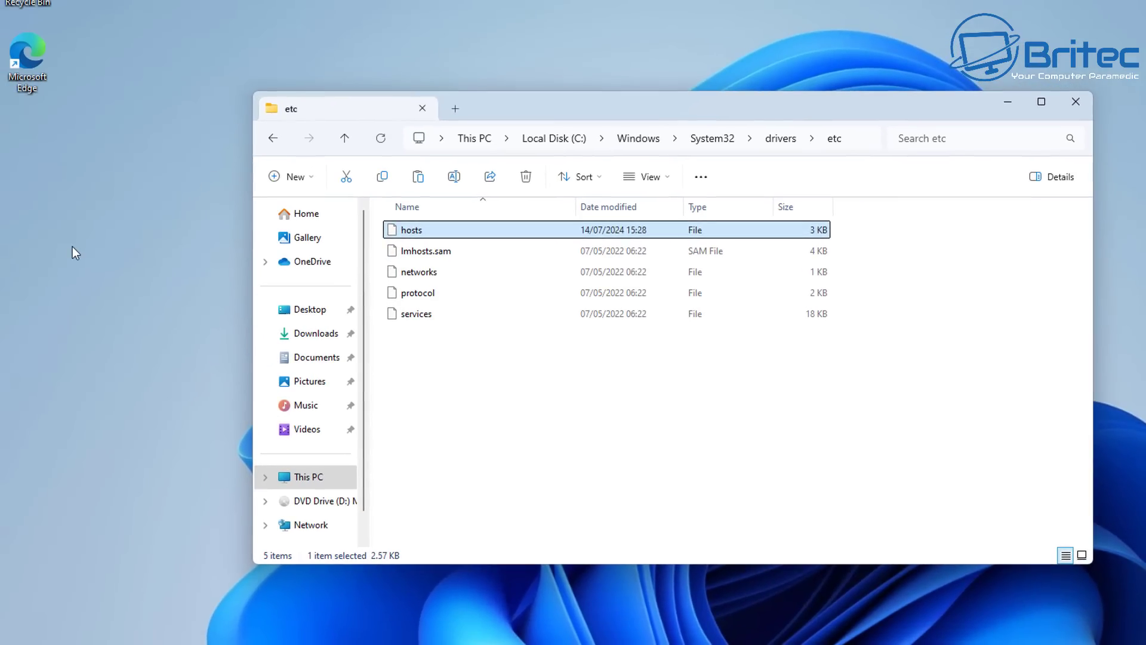
pyautogui.rightClick(68, 246)
pyautogui.click(94, 262)
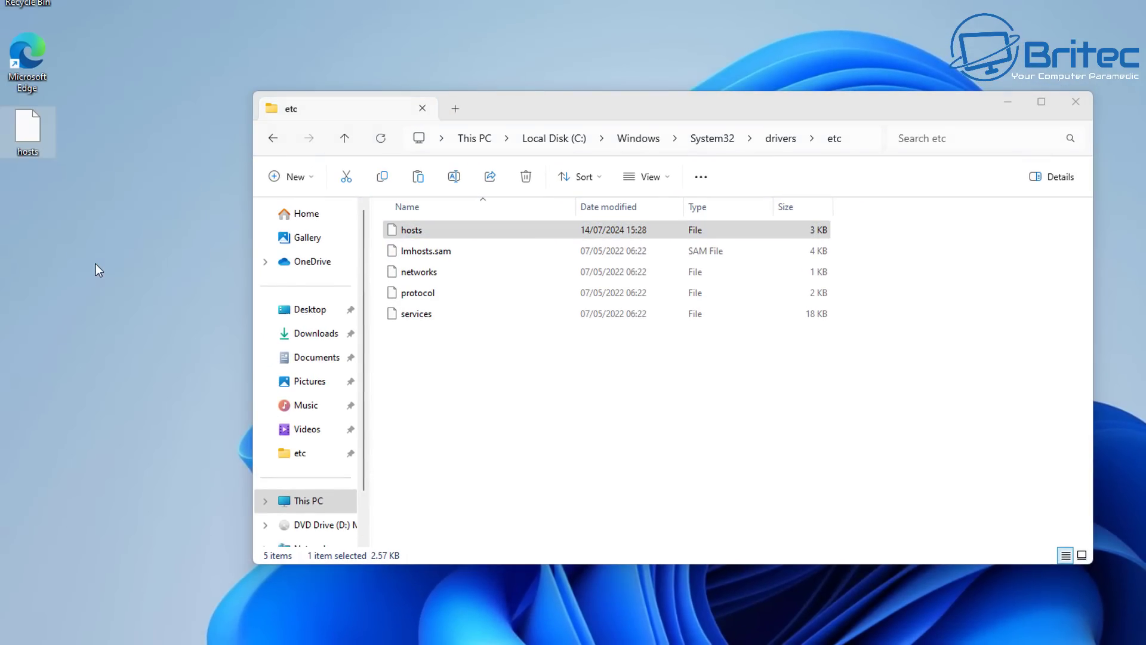
pyautogui.click(939, 187)
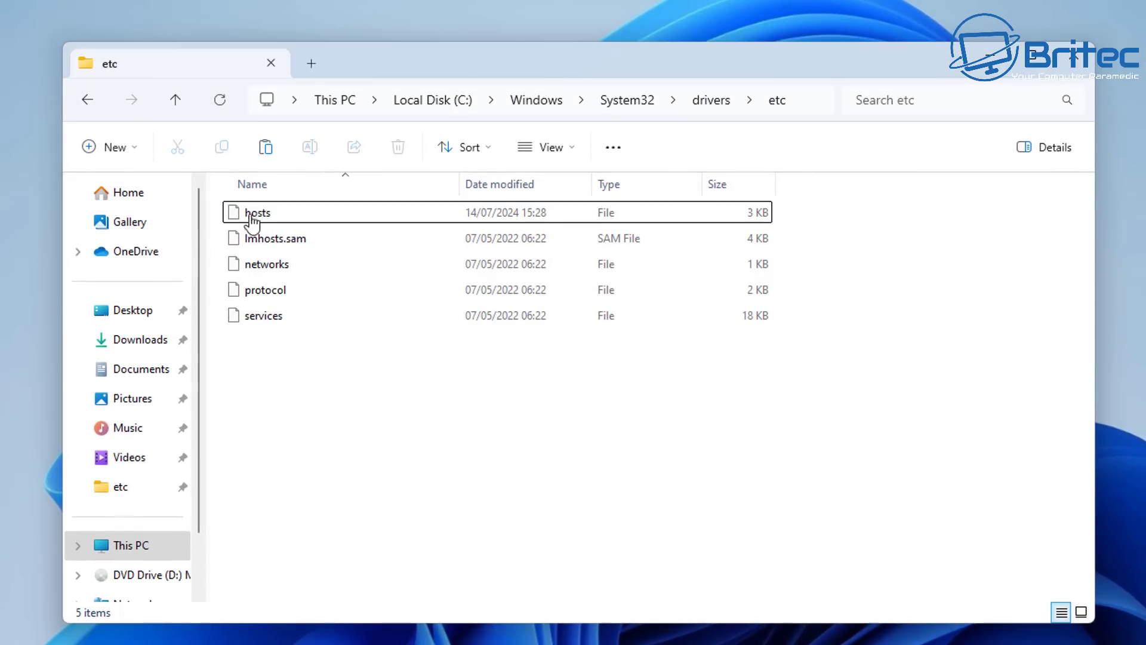
# Step: Rename the original hosts in etc to hosts.bk, granting administrator permission
pyautogui.rightClick(255, 213)
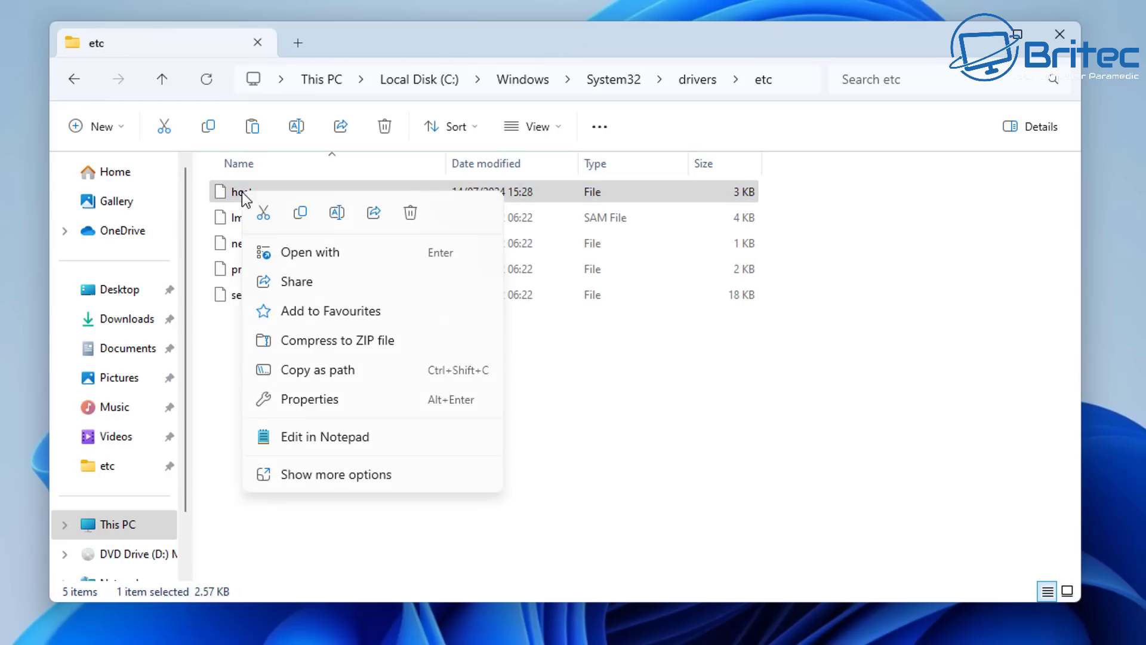
pyautogui.click(337, 212)
pyautogui.click(282, 192)
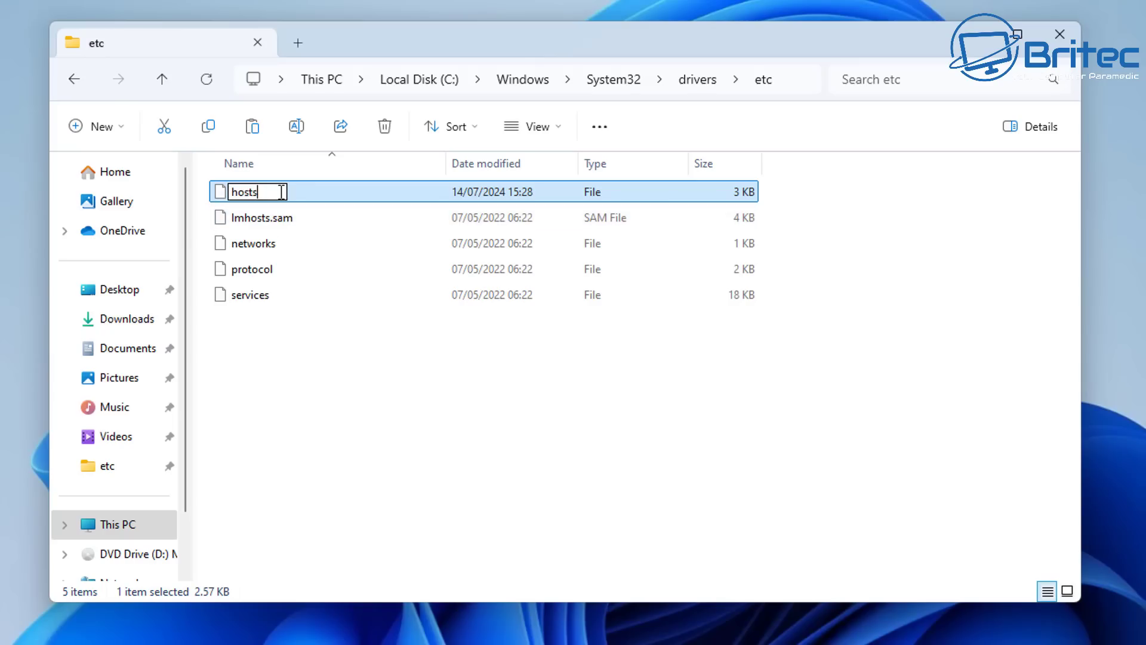
pyautogui.write('.bk')
pyautogui.press('Return')
pyautogui.click(499, 491)
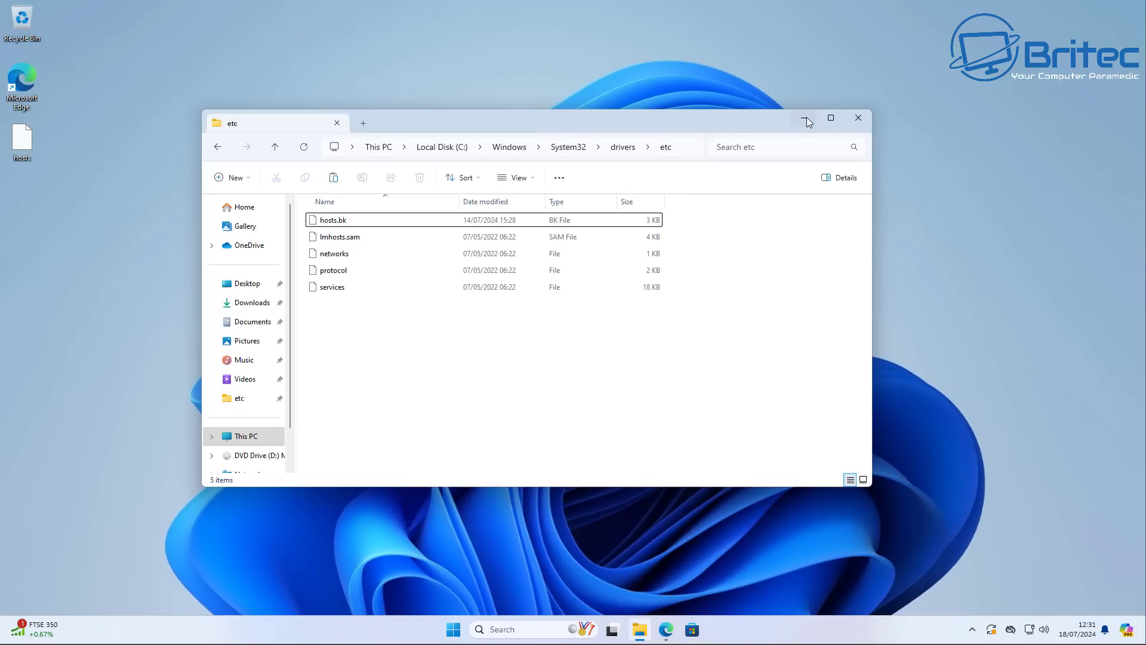
# Step: Minimize the etc folder window and move the desktop hosts copy to the screen centre
pyautogui.moveTo(22, 142); pyautogui.dragTo(30, 145)
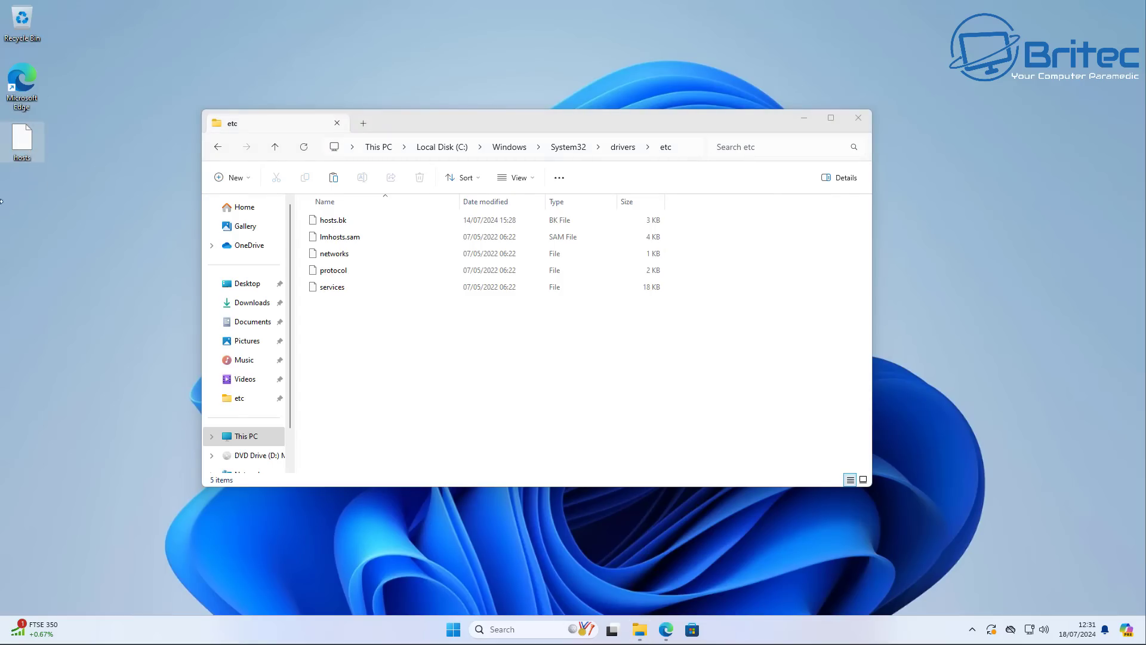
pyautogui.click(804, 120)
pyautogui.moveTo(22, 143); pyautogui.dragTo(476, 203)
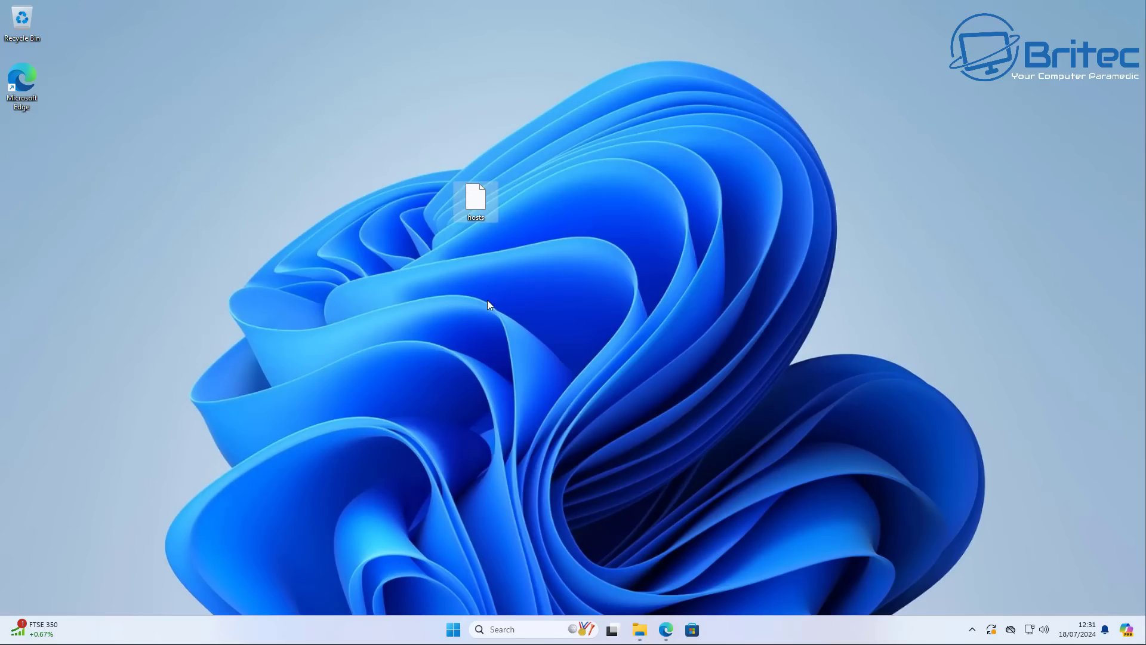
# Step: Open the desktop hosts copy in Notepad, just once
pyautogui.rightClick(471, 205)
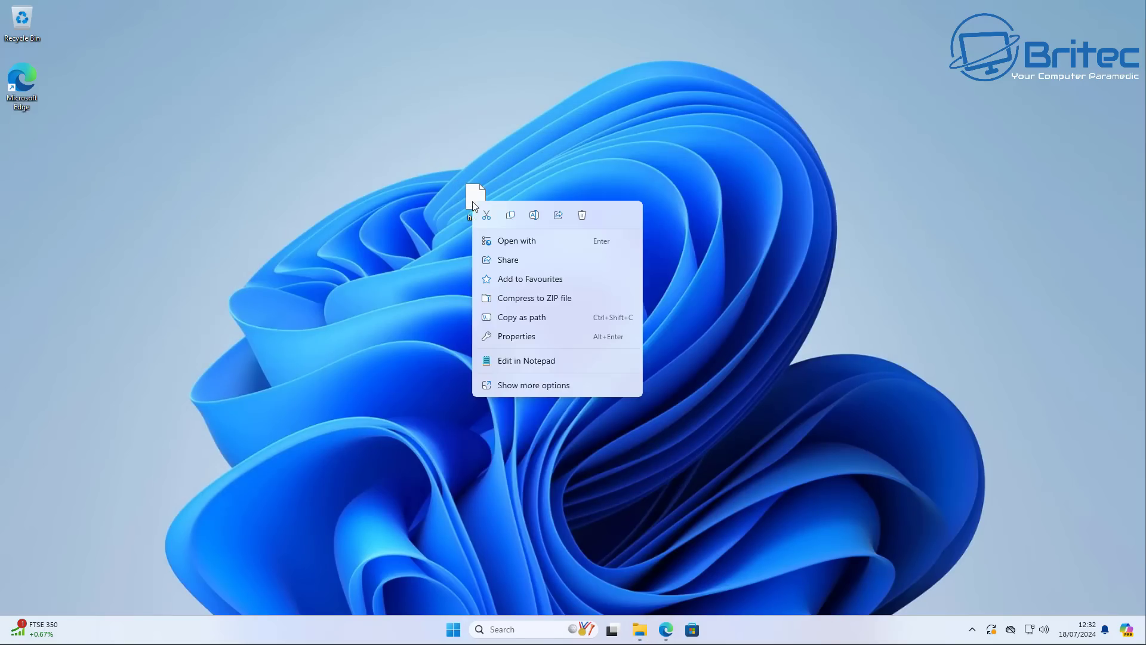
pyautogui.click(522, 247)
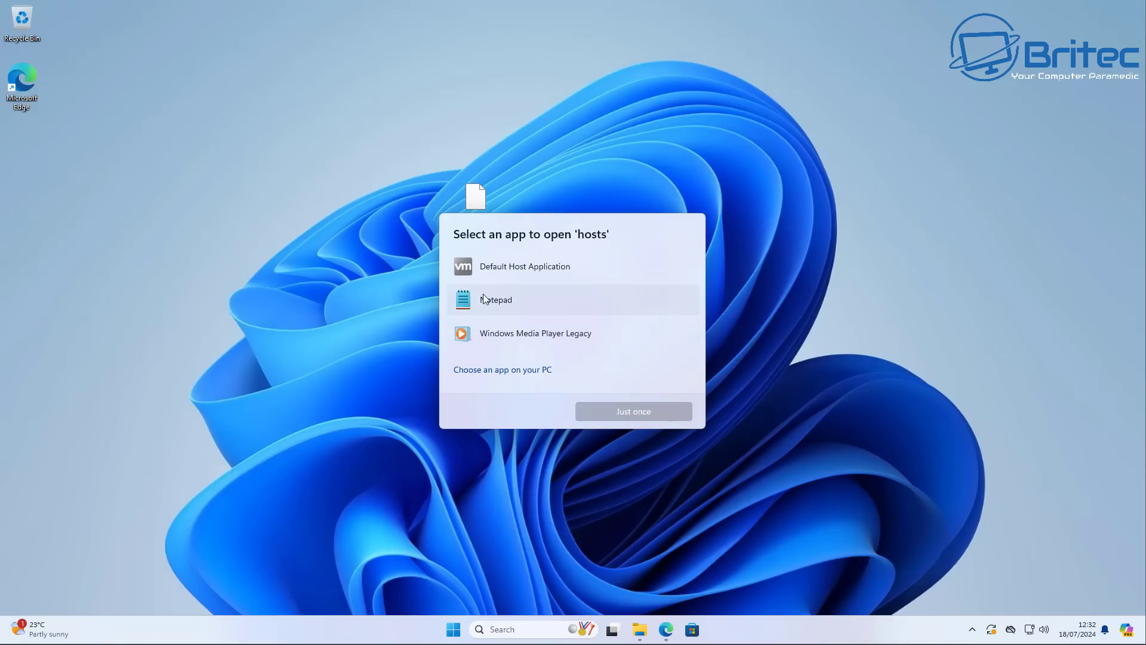
pyautogui.click(485, 298)
pyautogui.click(650, 414)
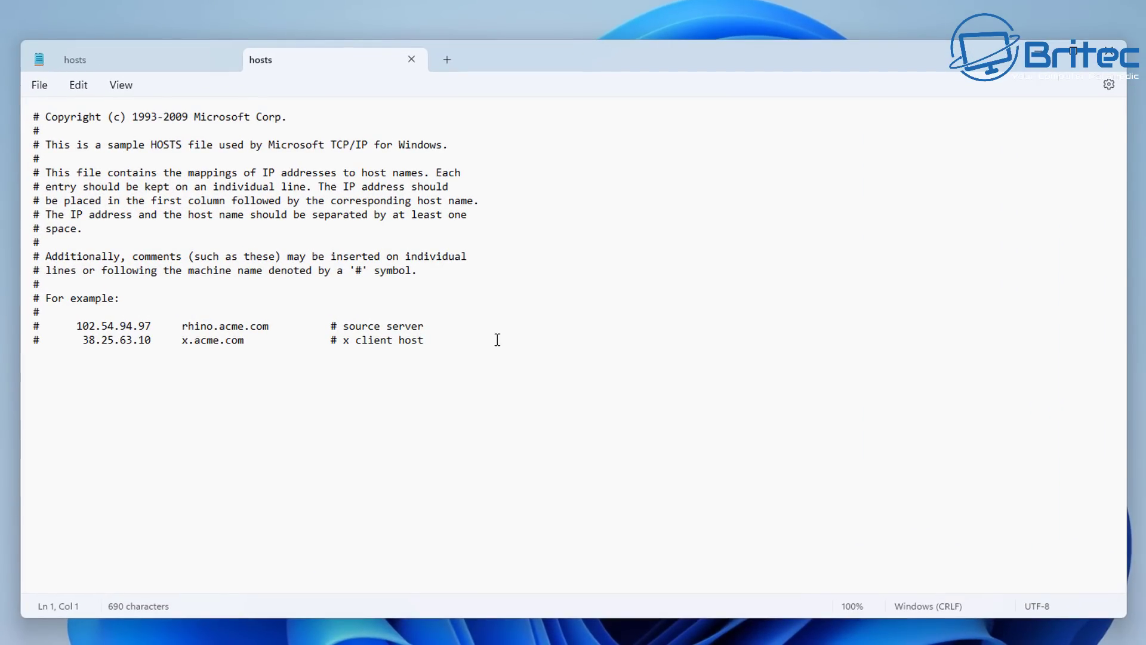
# Step: Close the duplicate hosts tab and put the caret below the default sample entries
pyautogui.click(222, 62)
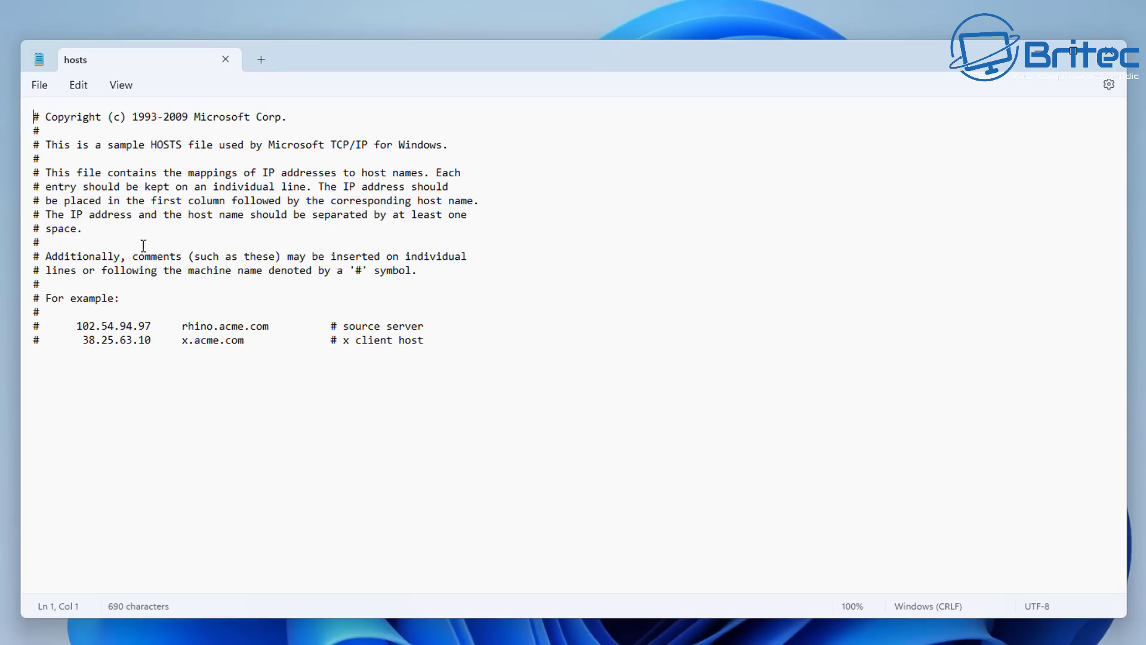
pyautogui.click(441, 339)
pyautogui.hotkey('shift', 'Right')
pyautogui.moveTo(374, 343); pyautogui.dragTo(56, 326)
pyautogui.click(178, 496)
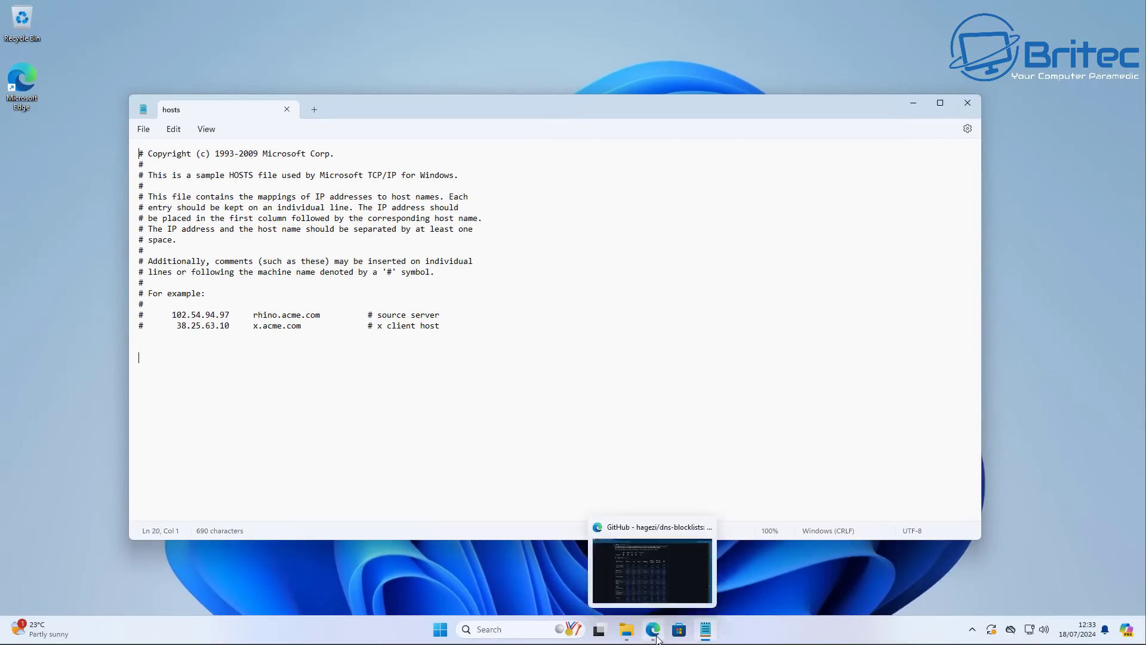
# Step: In Edge, open the Hosts link of the Microsoft native tracker row on dns-blocklists
pyautogui.click(650, 558)
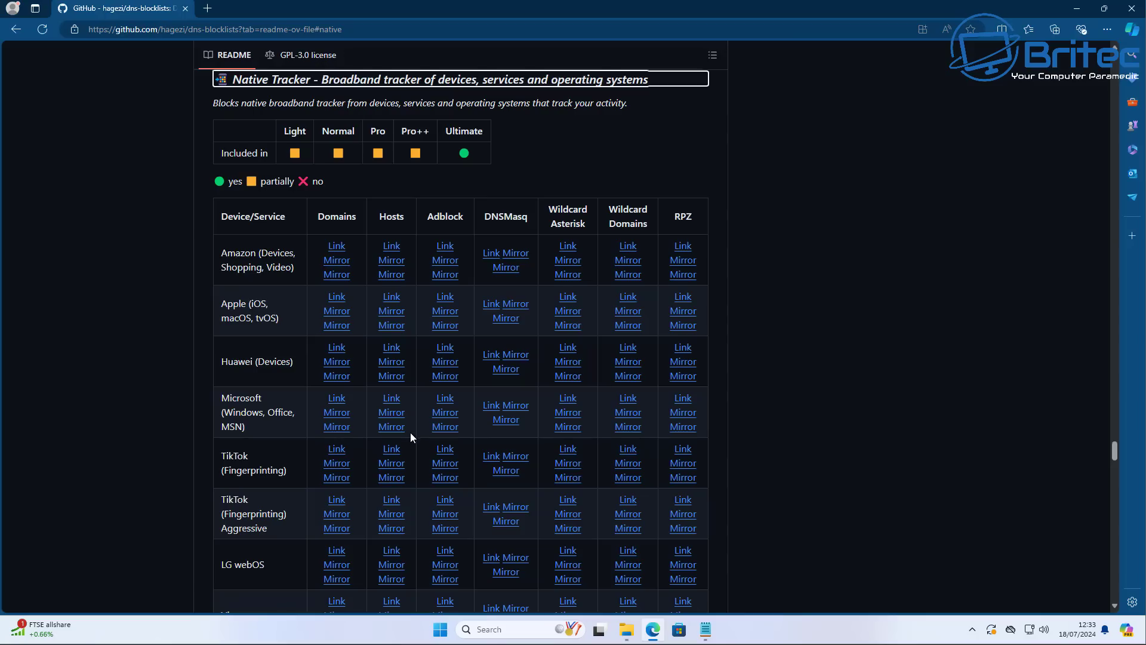
pyautogui.click(391, 399)
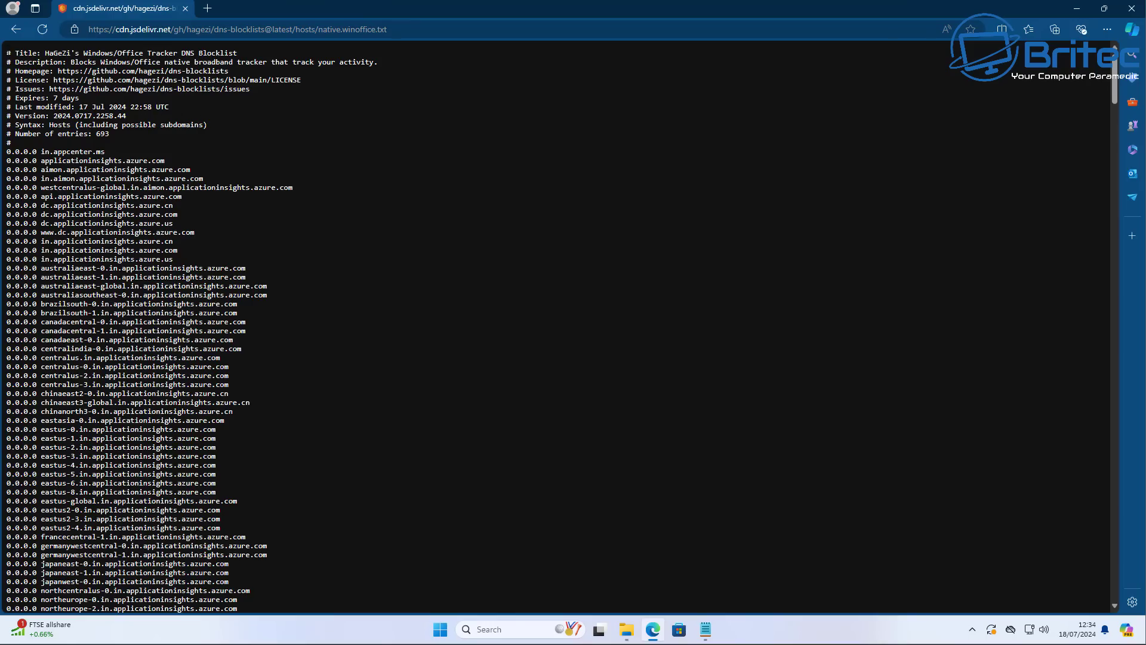
# Step: Select every host entry on the native.winoffice.txt page and copy it
pyautogui.moveTo(8, 54); pyautogui.dragTo(284, 643)
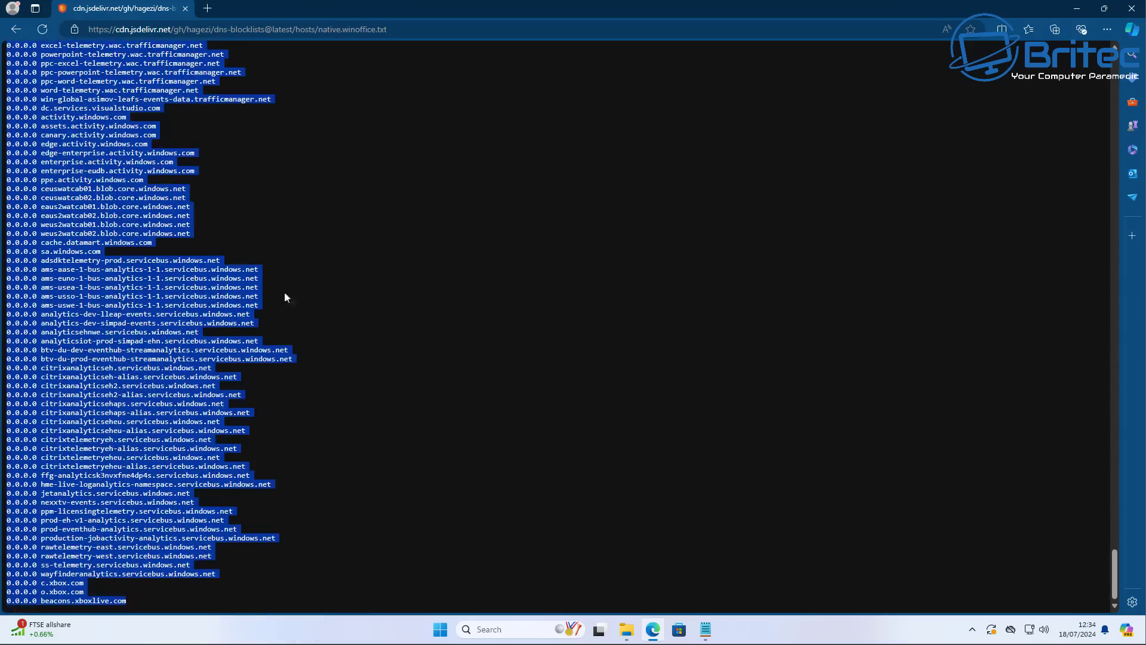
pyautogui.click(303, 285)
pyautogui.scroll(20, 312, 388)
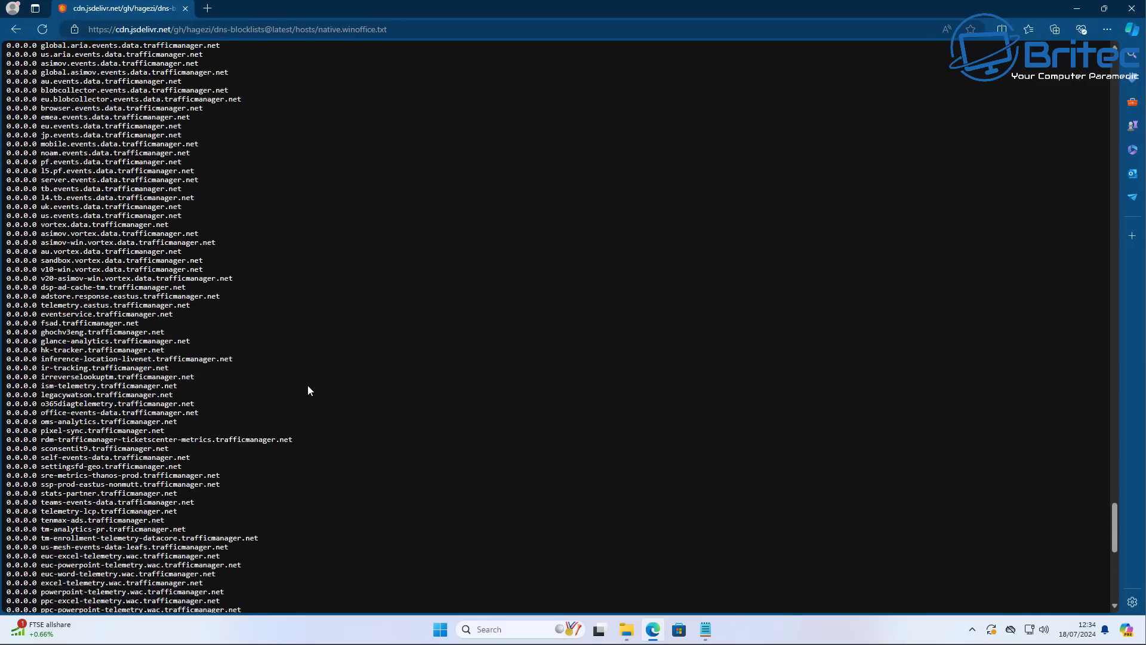
pyautogui.scroll(20, 308, 388)
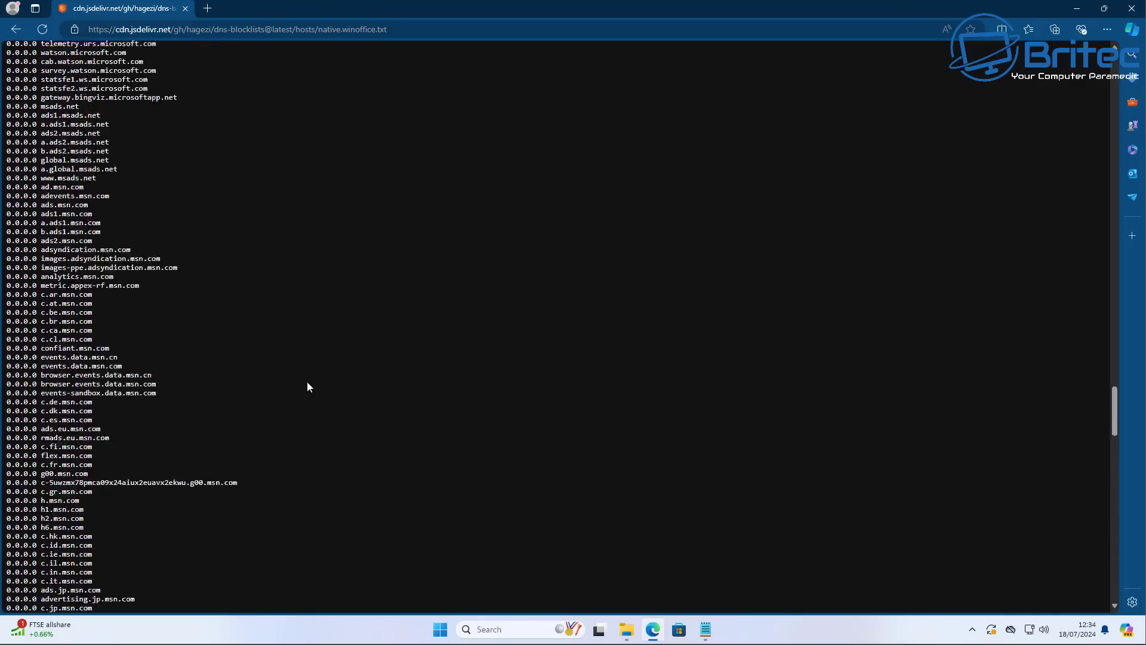
pyautogui.scroll(20, 305, 385)
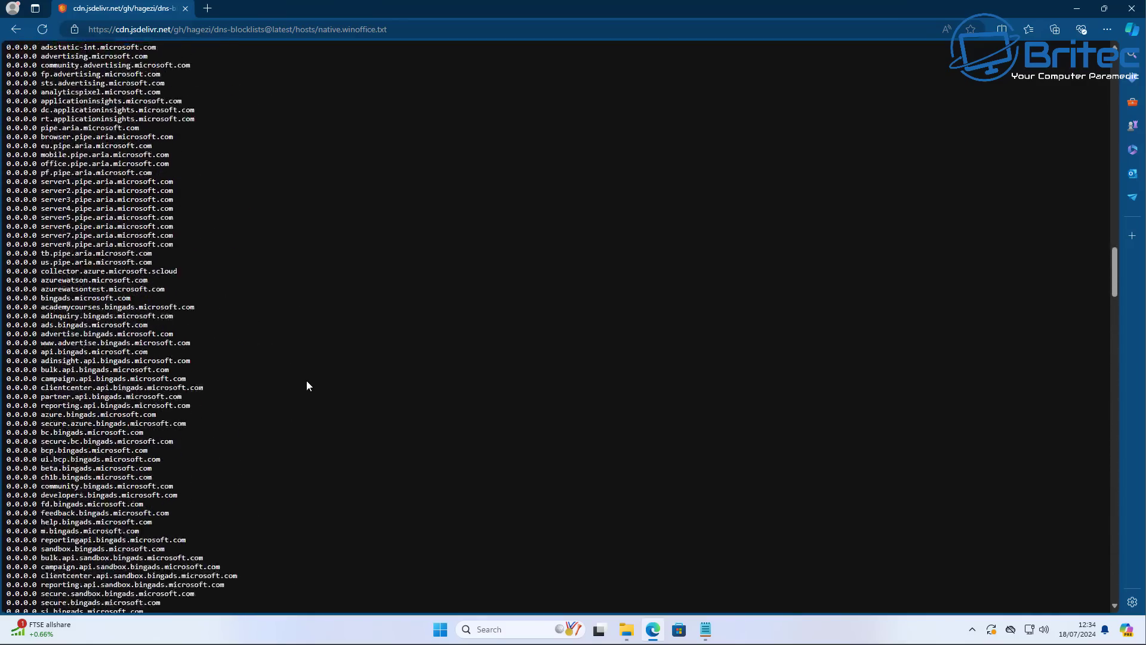
pyautogui.scroll(15, 306, 383)
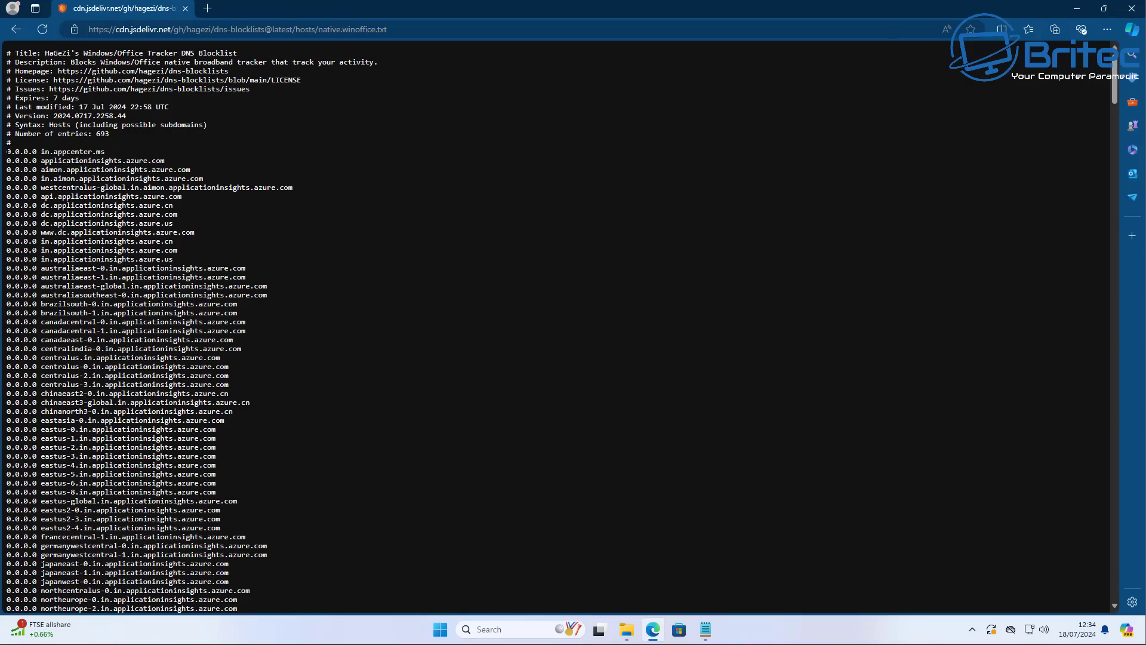
pyautogui.moveTo(7, 151); pyautogui.dragTo(182, 640)
pyautogui.rightClick(101, 270)
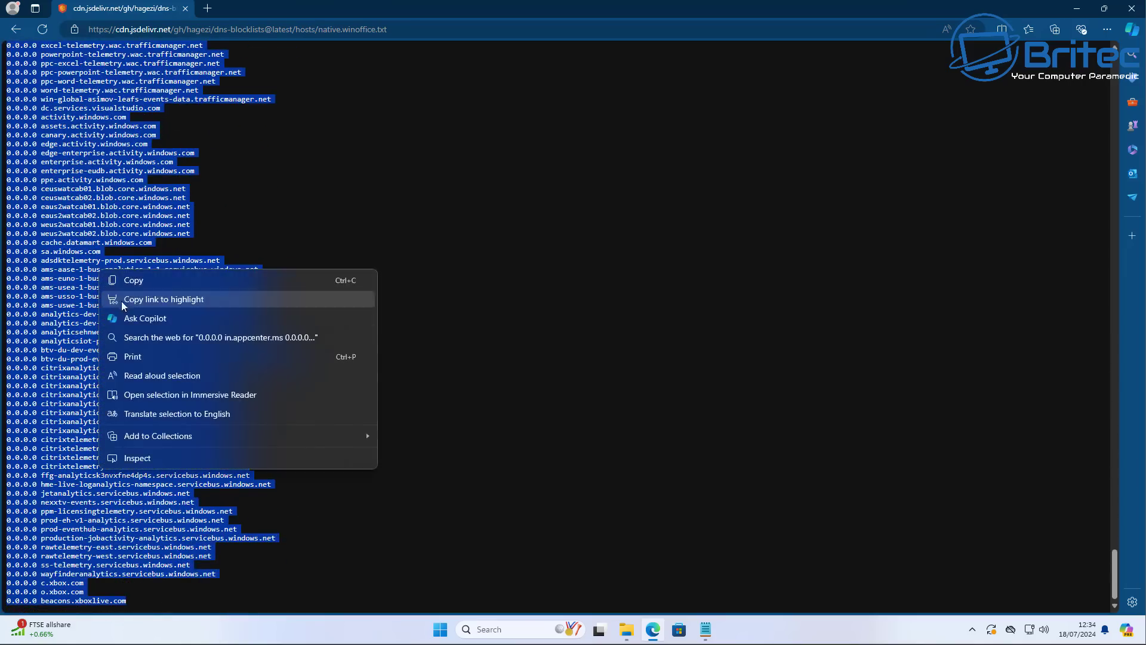
pyautogui.click(126, 287)
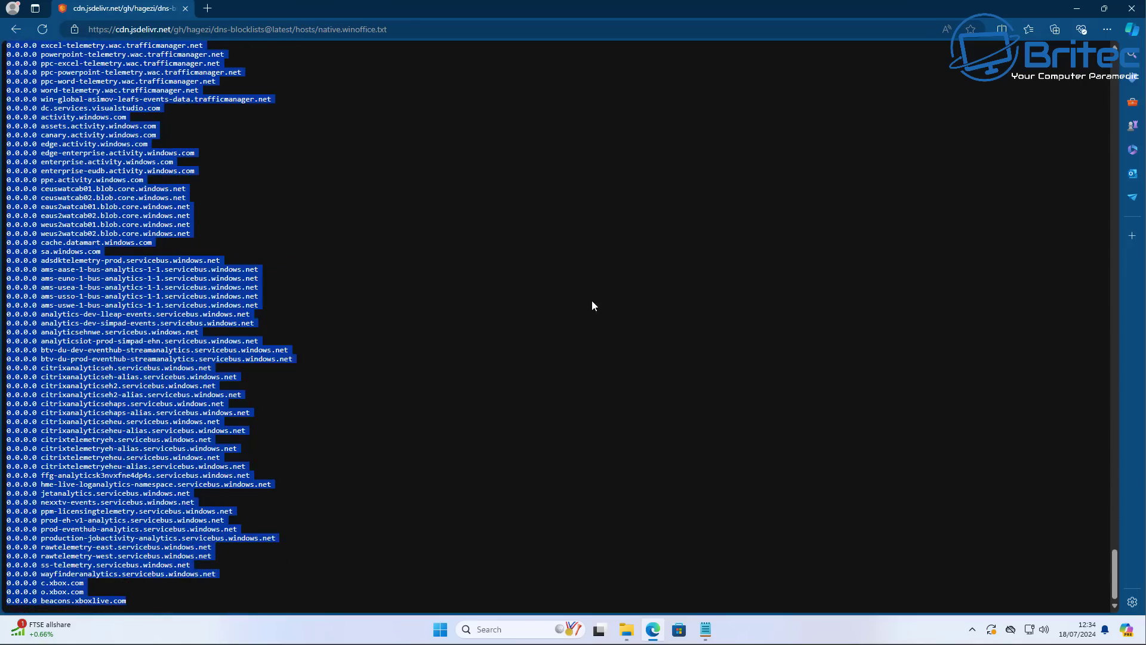
# Step: Paste the copied Windows/Office tracker blocklist below the sample entries in hosts
pyautogui.click(1076, 9)
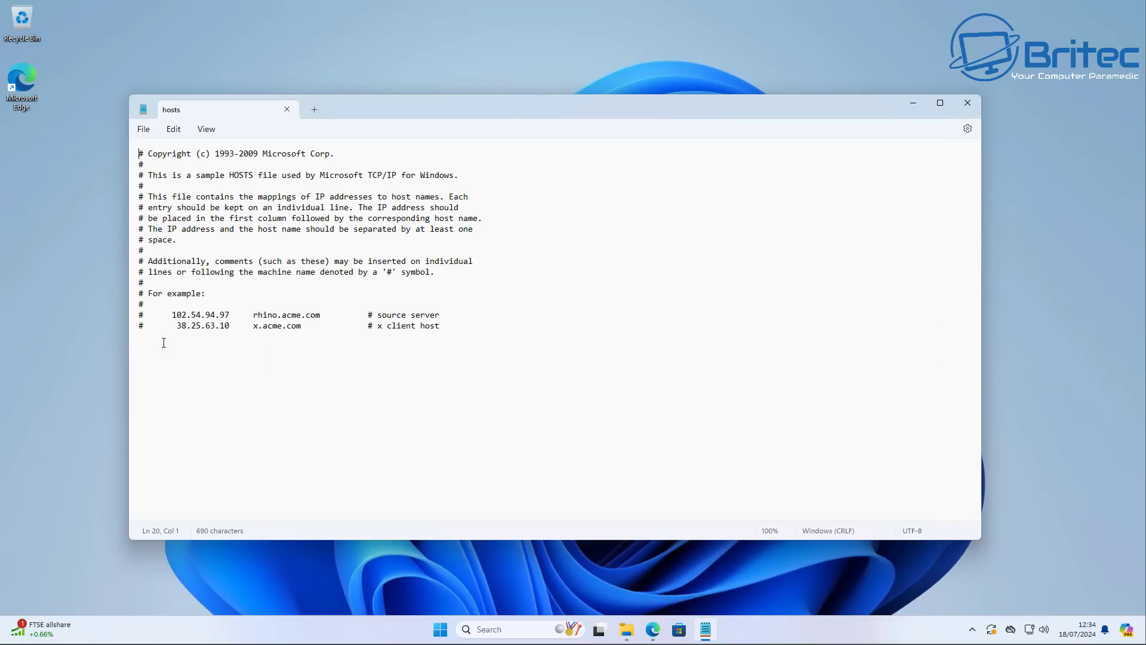
pyautogui.click(146, 335)
pyautogui.rightClick(145, 334)
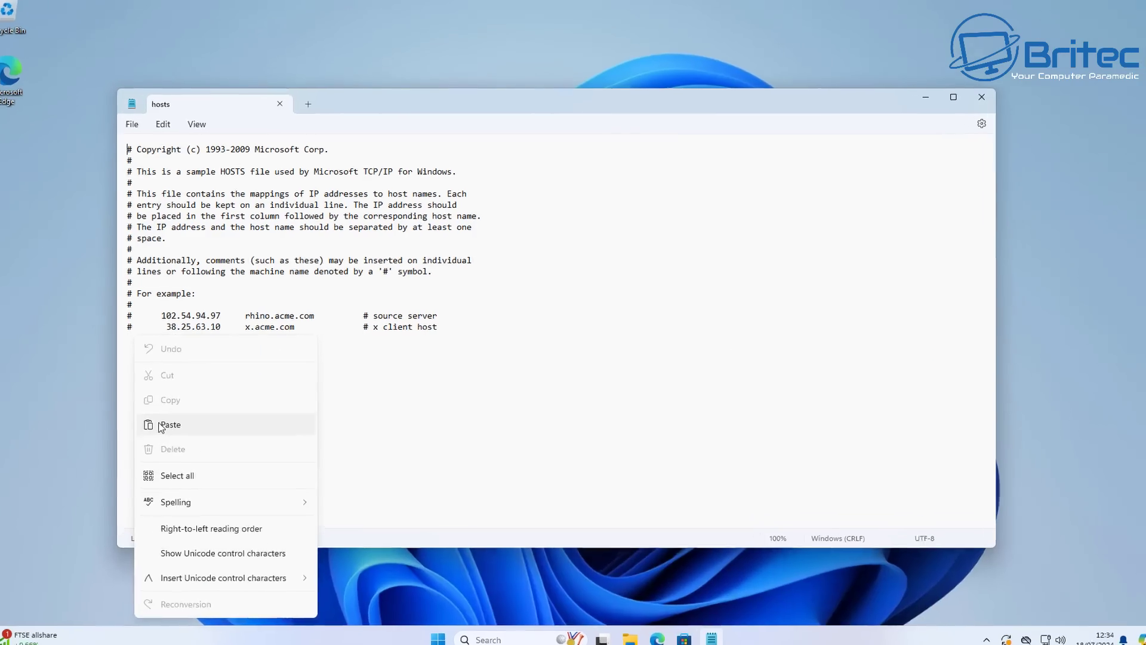
pyautogui.click(162, 426)
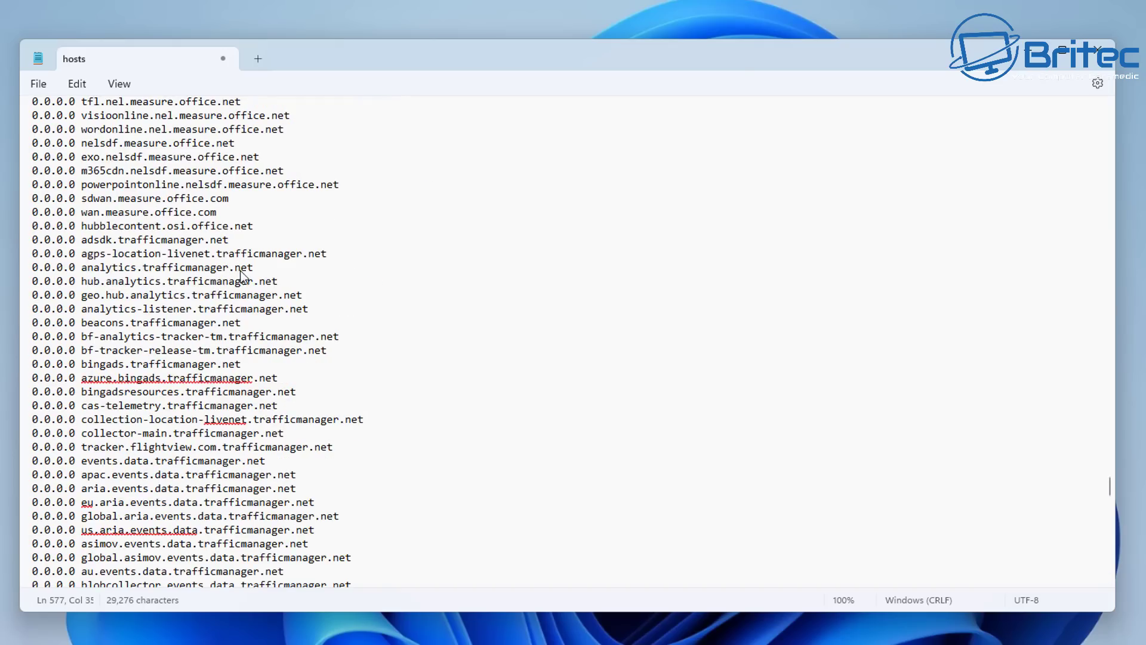
# Step: Save the hosts file with the pasted blocklist and close Notepad
pyautogui.moveTo(253, 267); pyautogui.dragTo(31, 257)
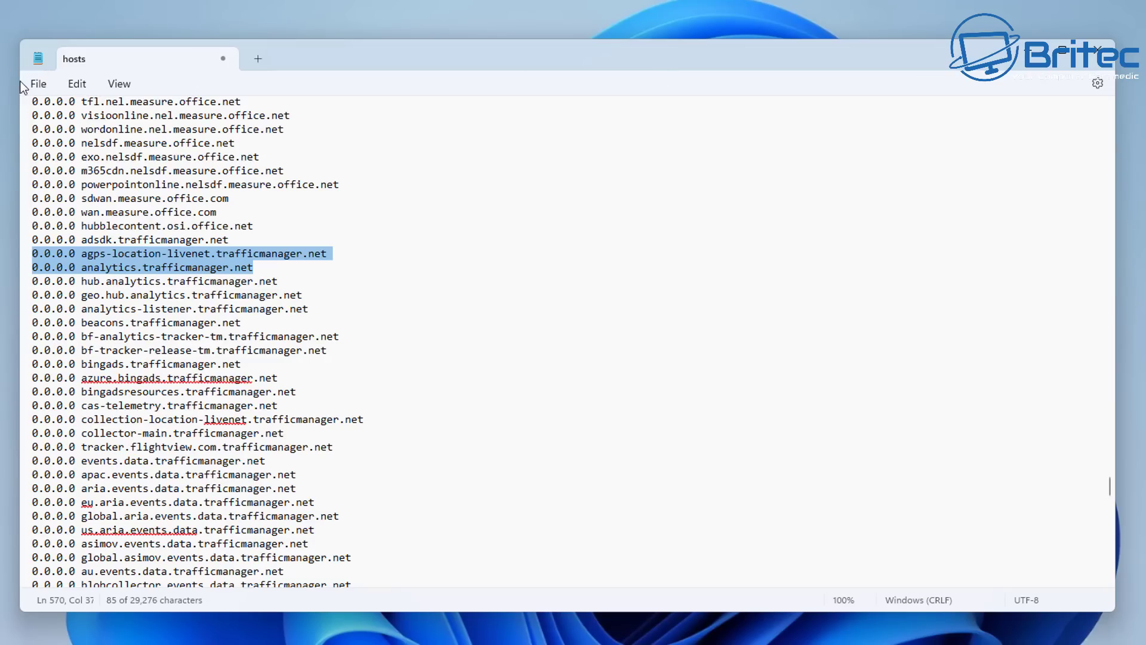
pyautogui.click(38, 83)
pyautogui.click(396, 298)
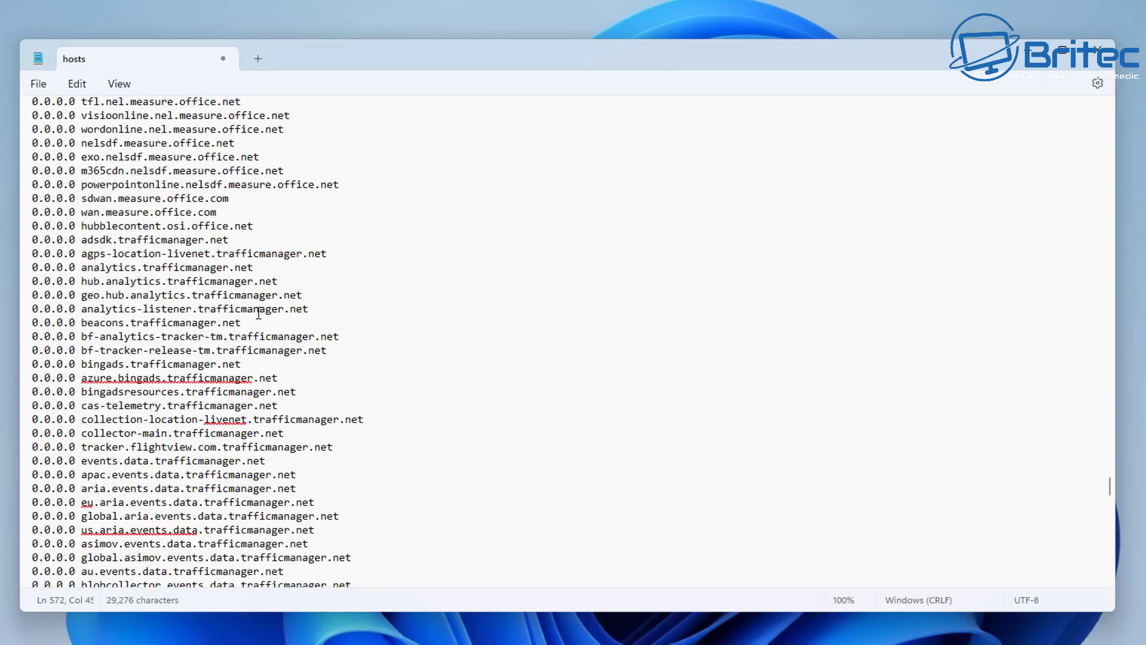
pyautogui.moveTo(253, 267); pyautogui.dragTo(23, 269)
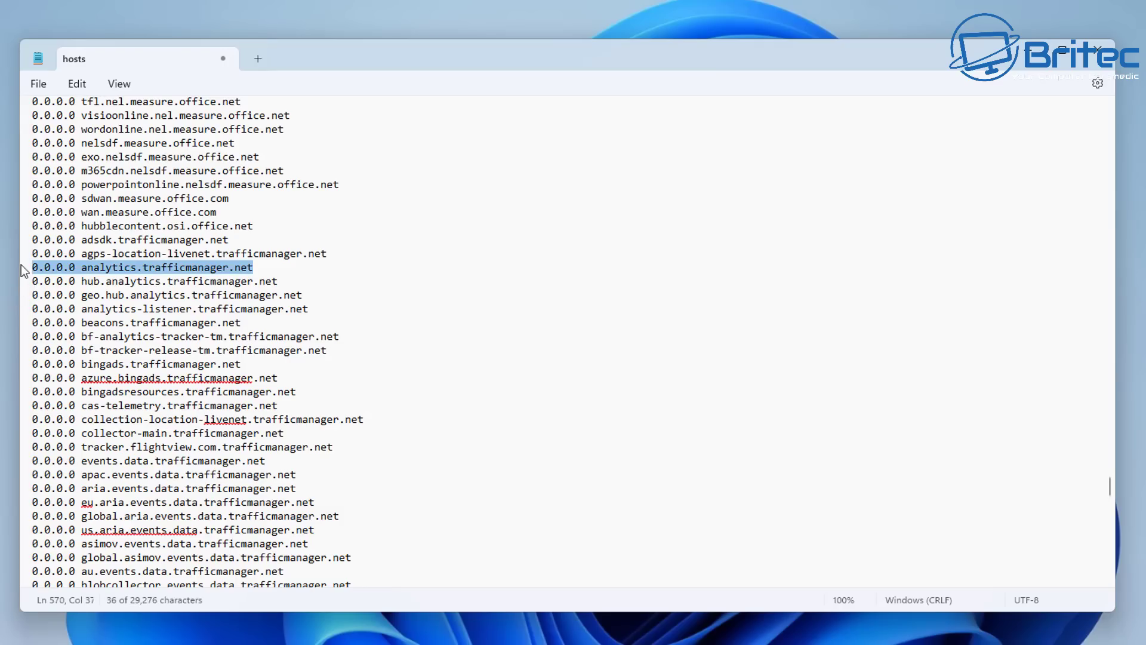
pyautogui.click(493, 172)
pyautogui.click(40, 84)
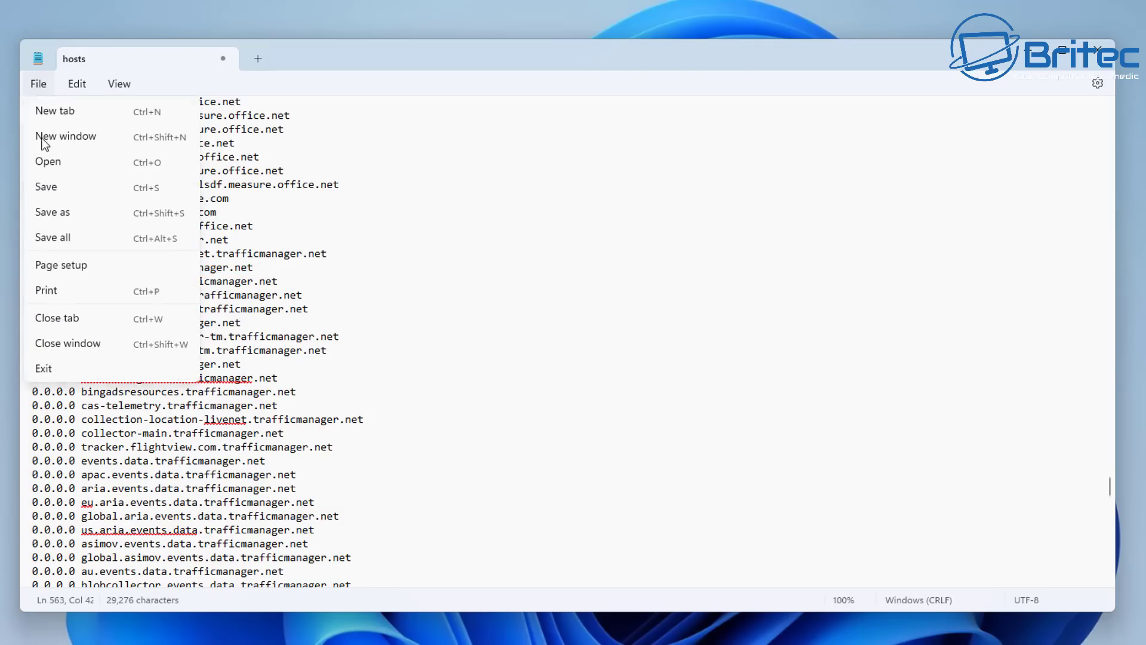
pyautogui.click(37, 190)
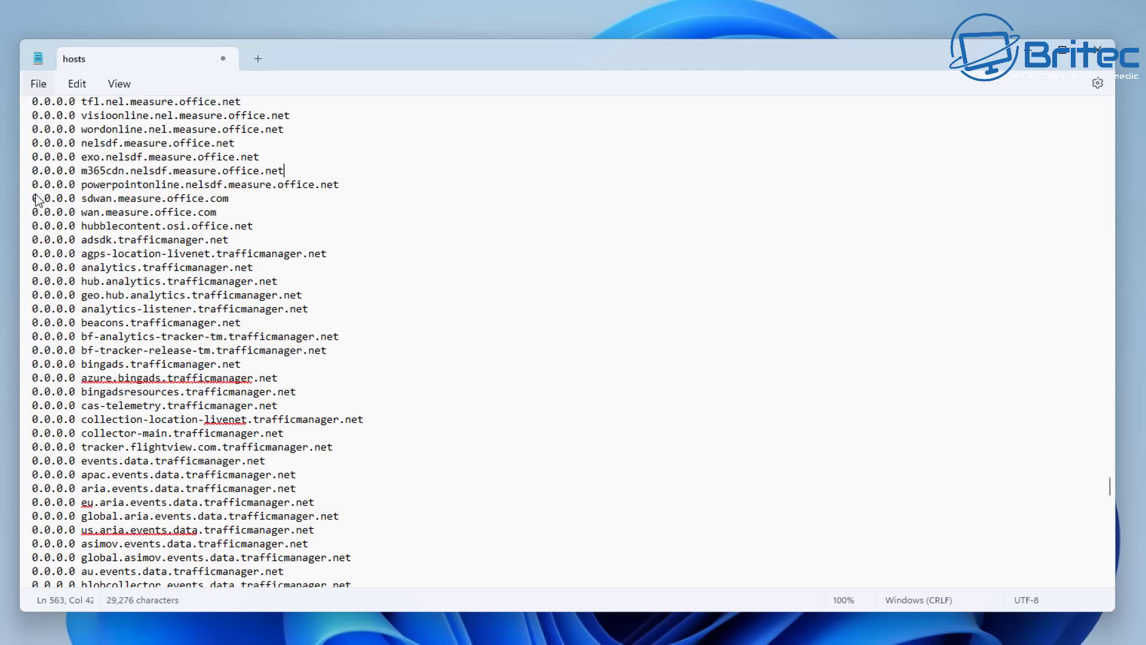
pyautogui.click(1098, 49)
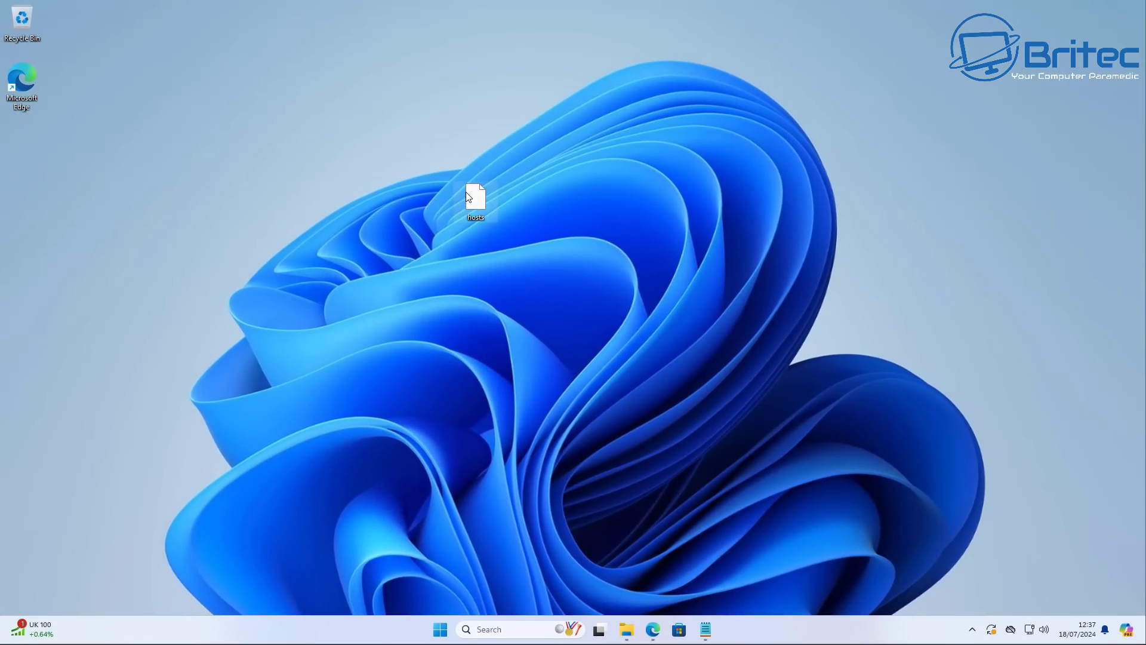
# Step: Restore the etc folder window and cut the edited hosts file from the desktop
pyautogui.click(626, 629)
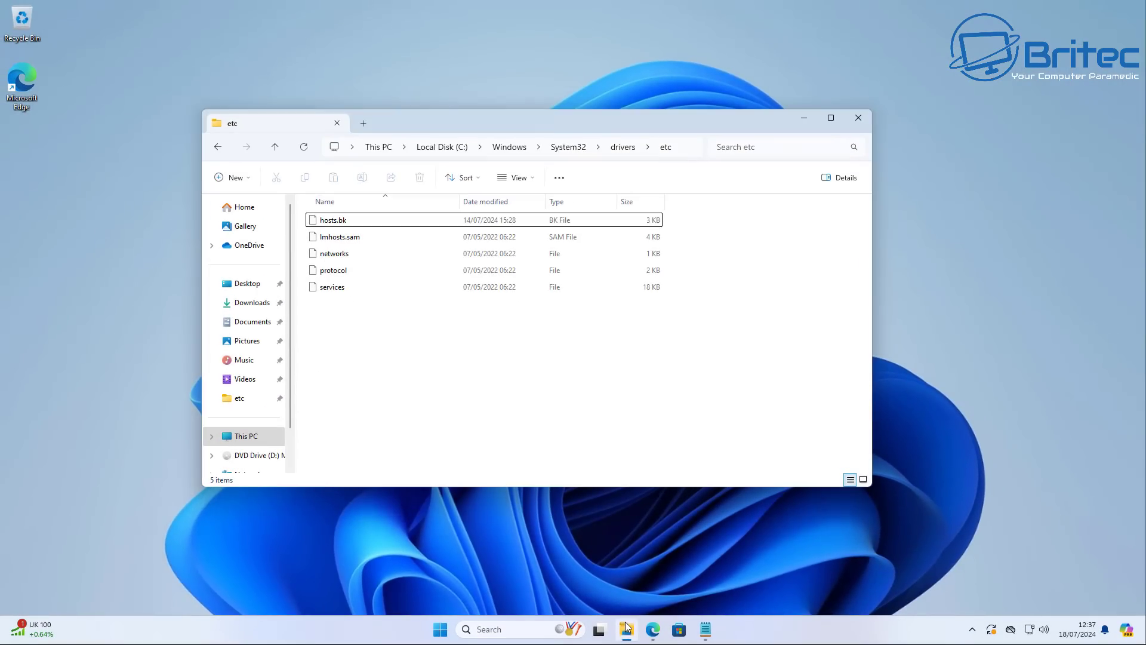
pyautogui.moveTo(507, 127); pyautogui.dragTo(484, 93)
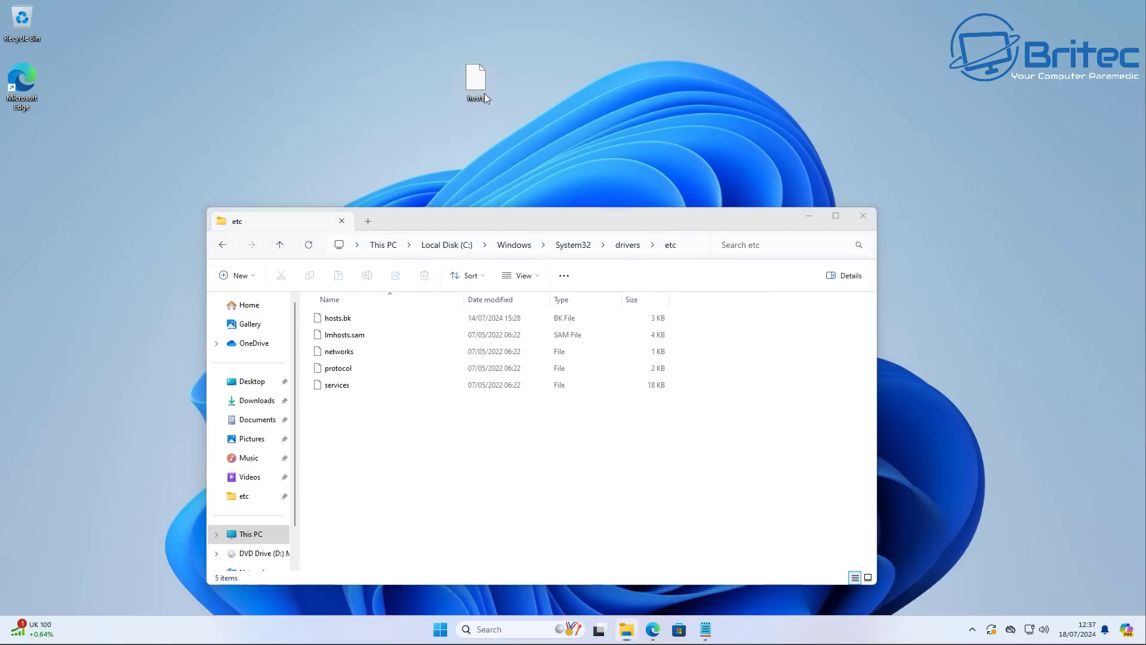
pyautogui.moveTo(502, 212); pyautogui.dragTo(485, 131)
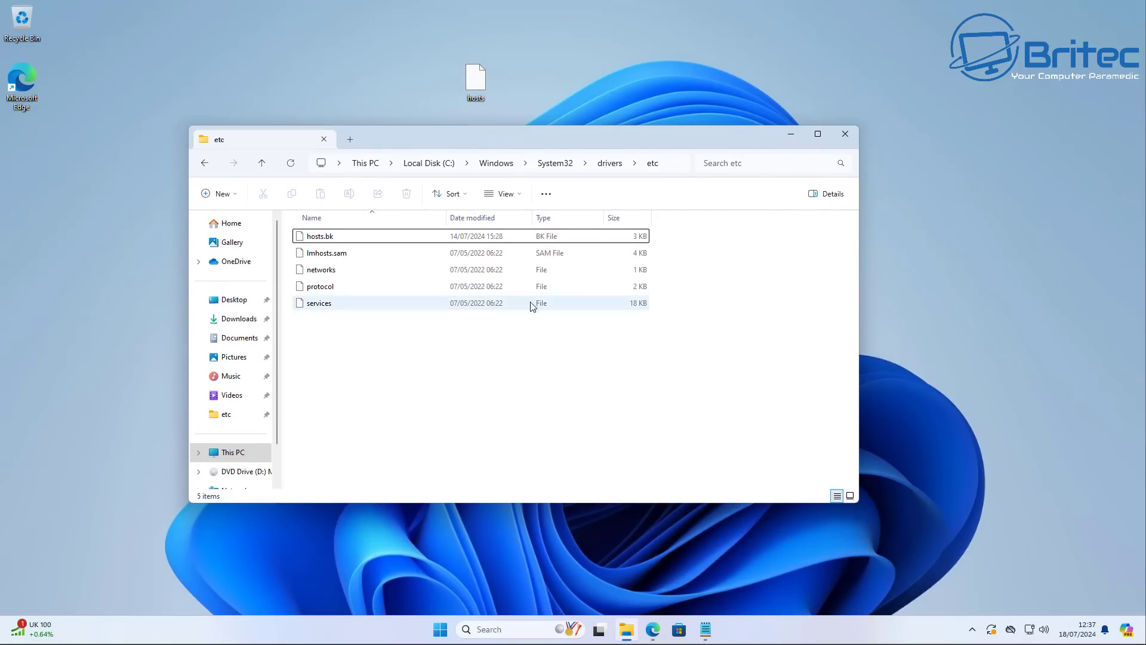
pyautogui.rightClick(474, 76)
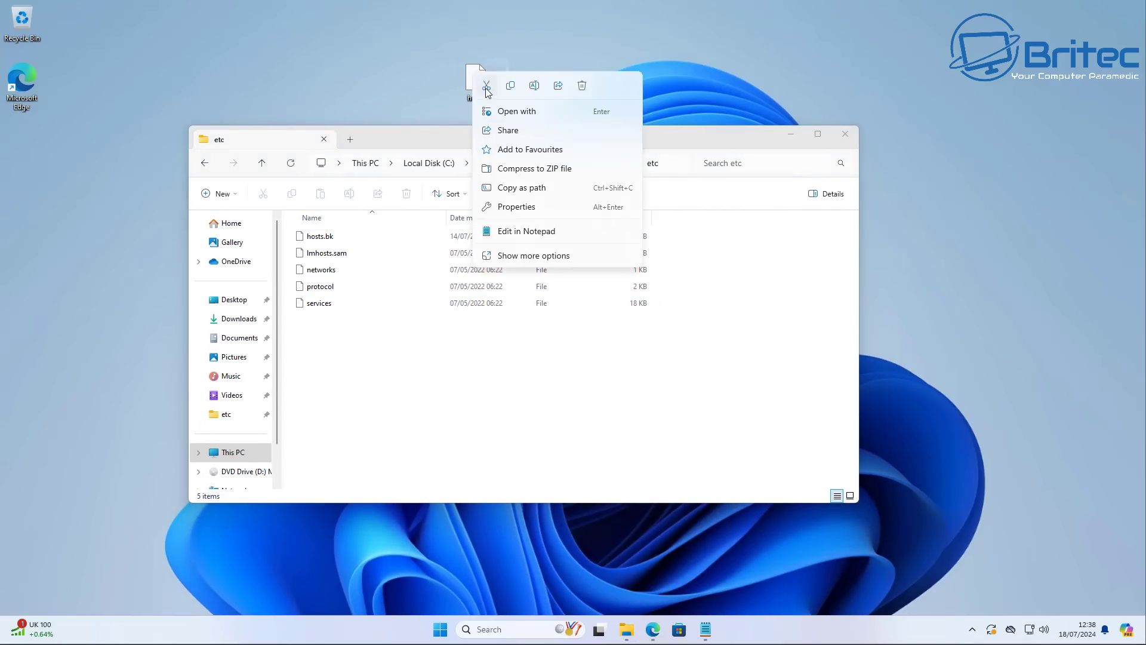
pyautogui.click(486, 90)
# Step: Paste hosts into the etc folder, granting permission, then minimize Explorer
pyautogui.rightClick(330, 339)
pyautogui.click(350, 350)
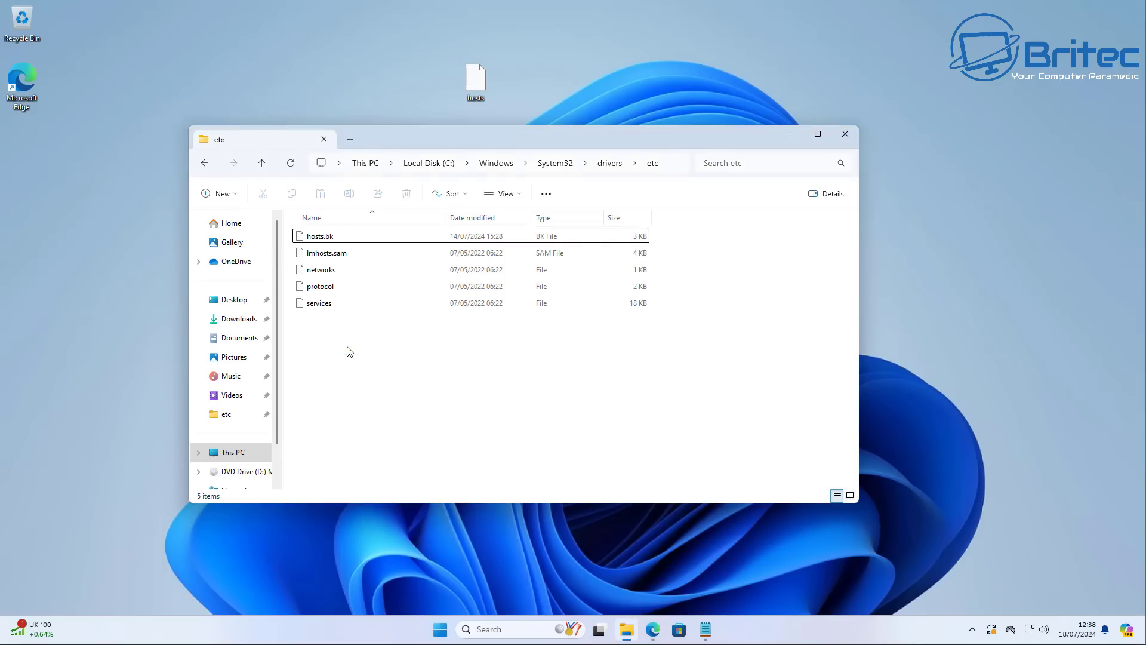
pyautogui.click(528, 232)
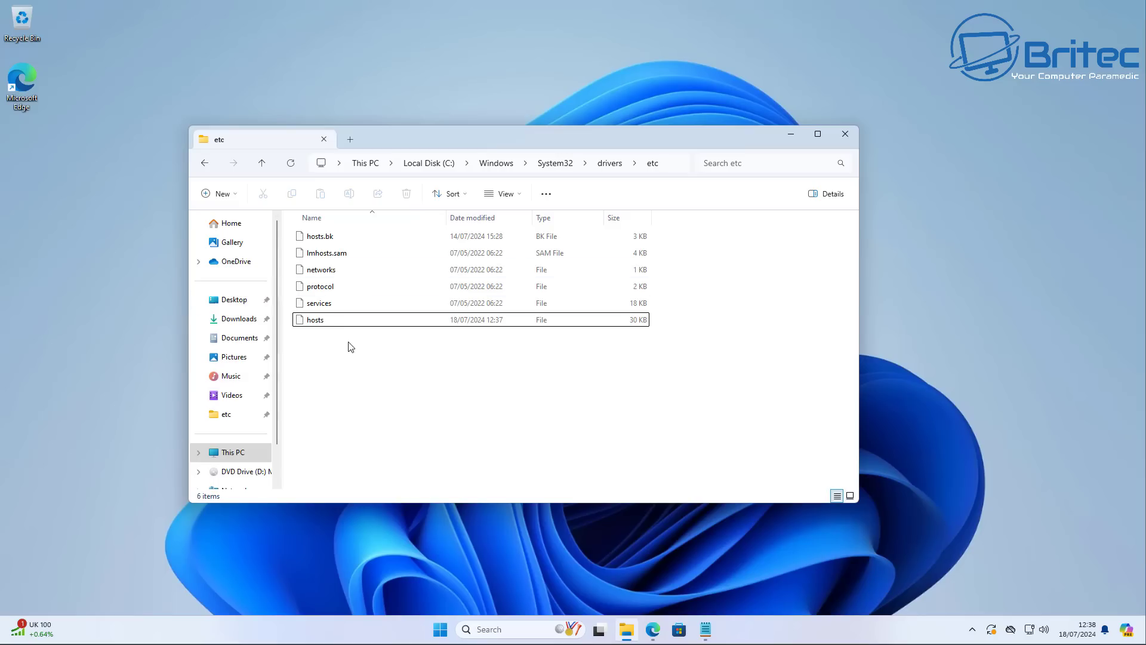
pyautogui.click(639, 325)
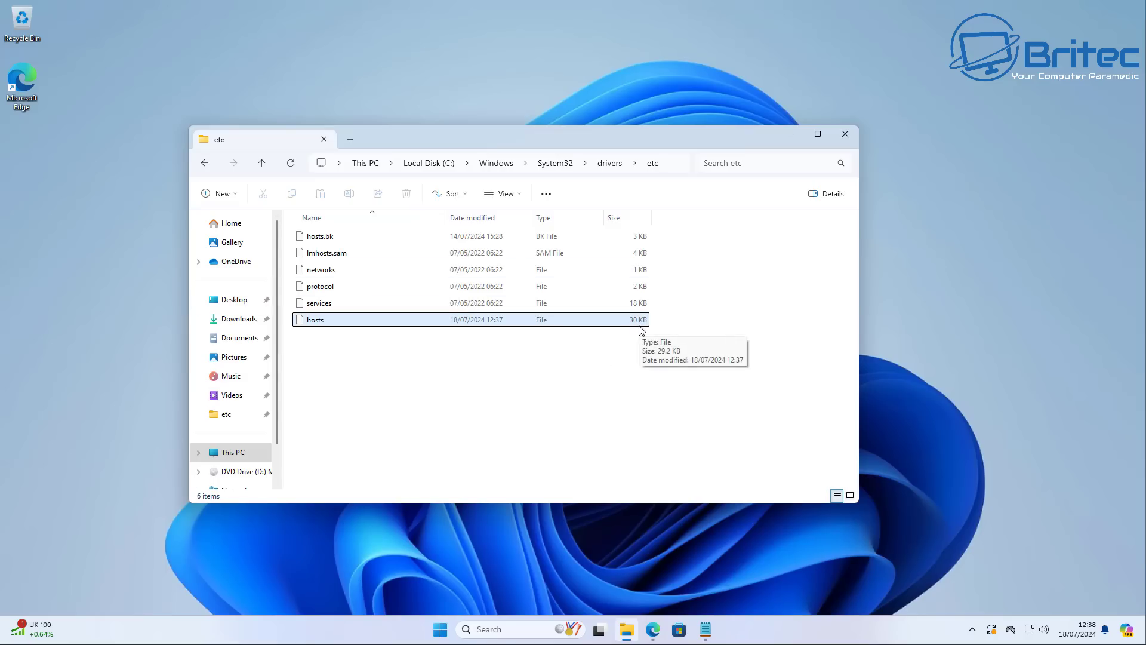
pyautogui.click(791, 140)
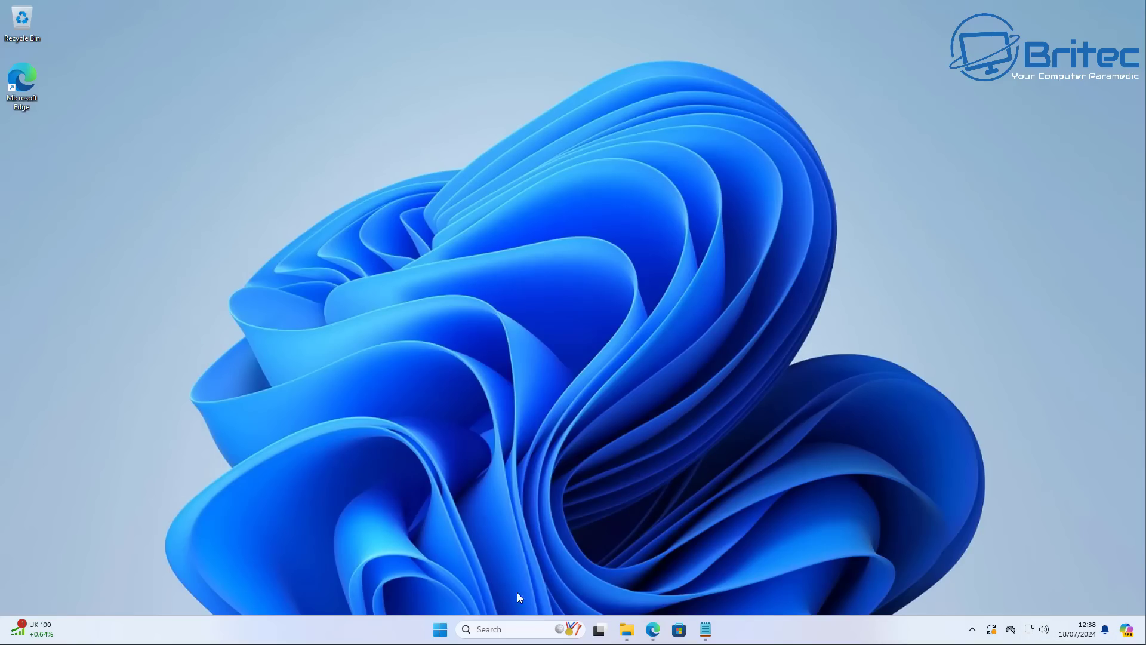
# Step: Launch Command Prompt and ping analytics.trafficmanager.net, which fails to resolve
pyautogui.click(439, 628)
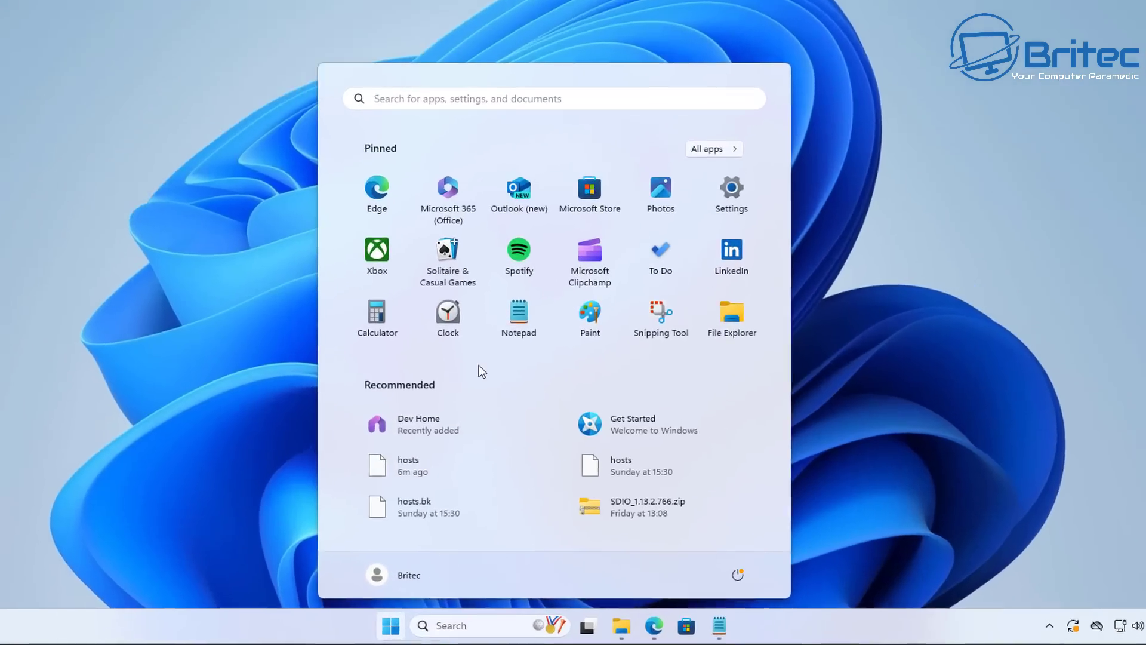
pyautogui.write('cmd')
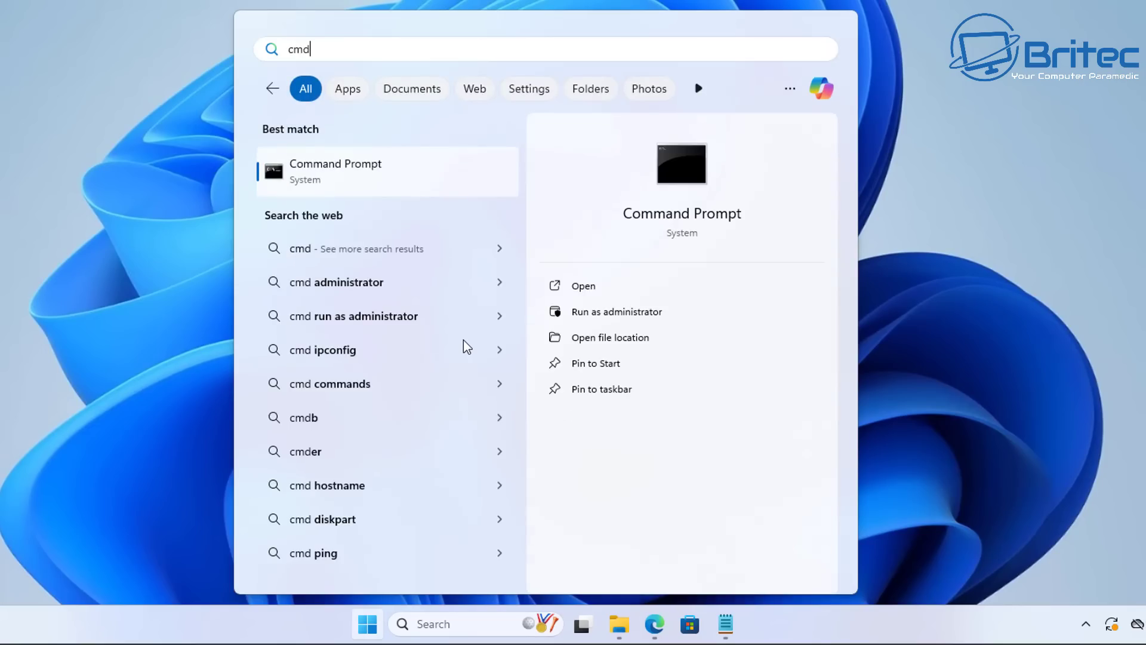
pyautogui.click(353, 181)
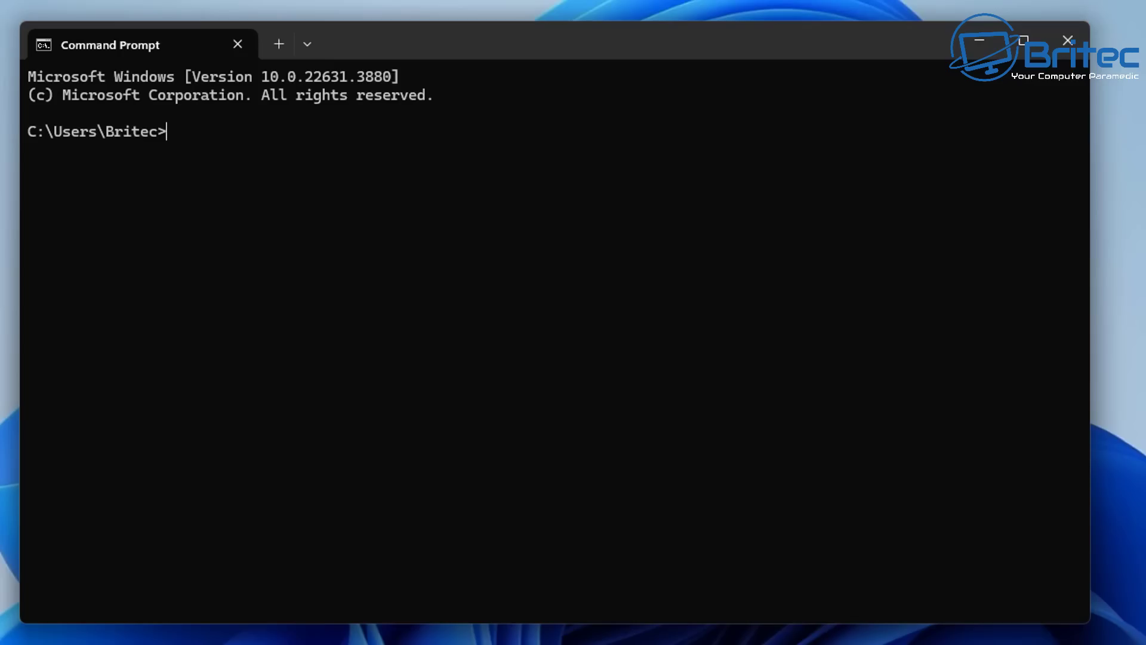
pyautogui.write('ping')
pyautogui.write('analytics.trafficmanager.net')
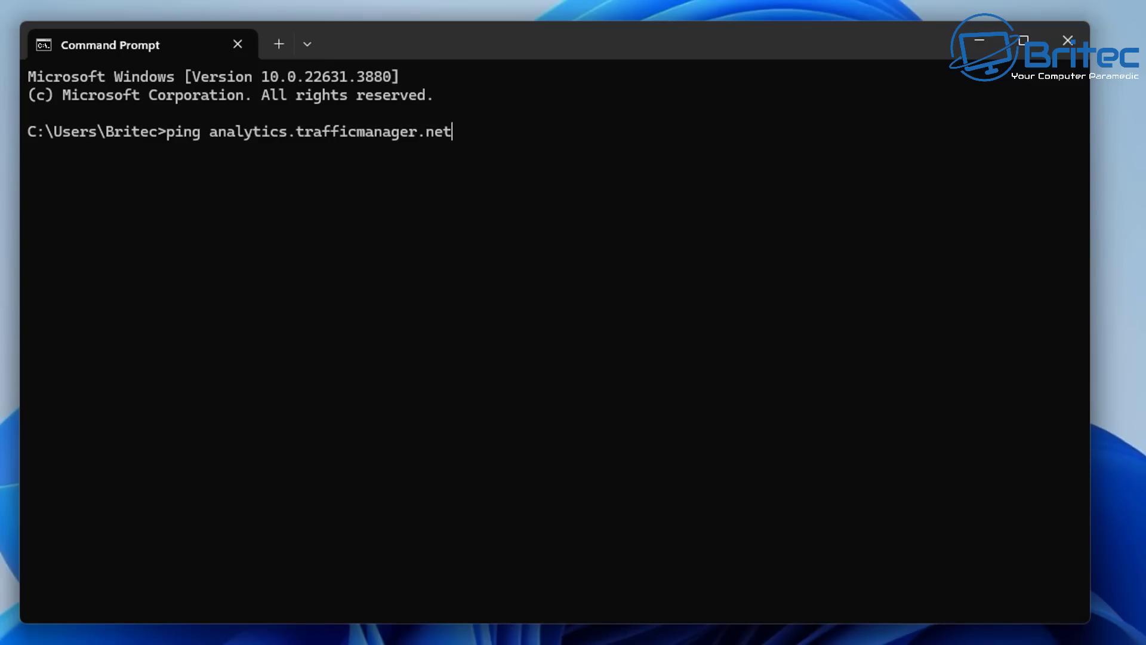
pyautogui.press('Return')
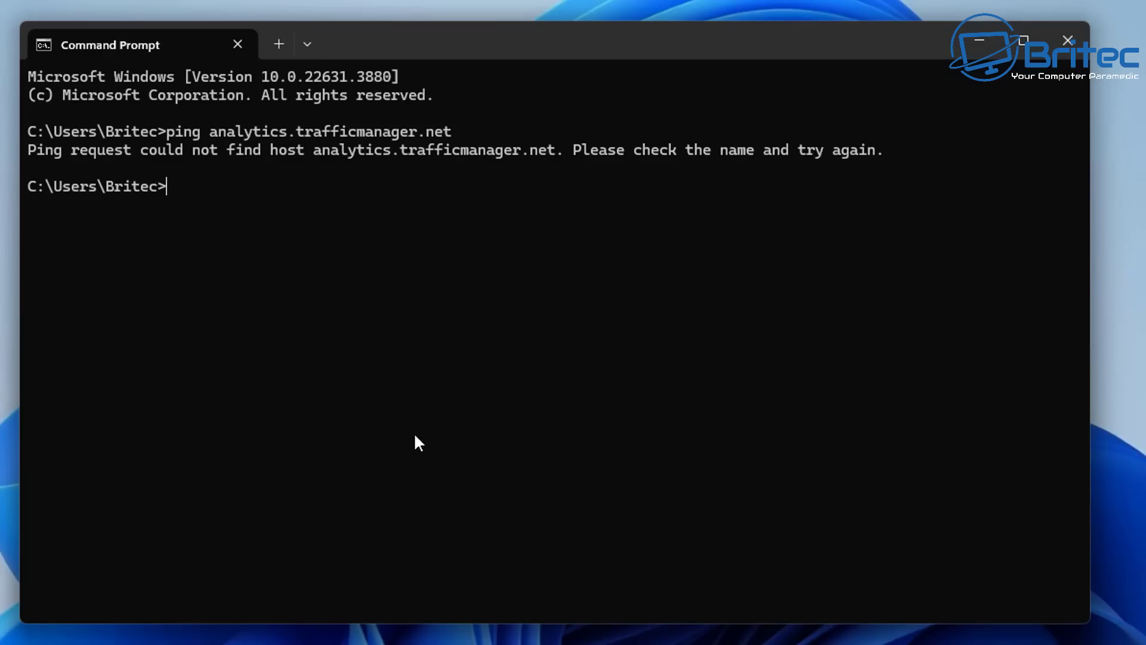
# Step: Ping analytics.live.com and see it also fail to find the host
pyautogui.write('ping')
pyautogui.write('analytics.live.com')
pyautogui.press('Return')
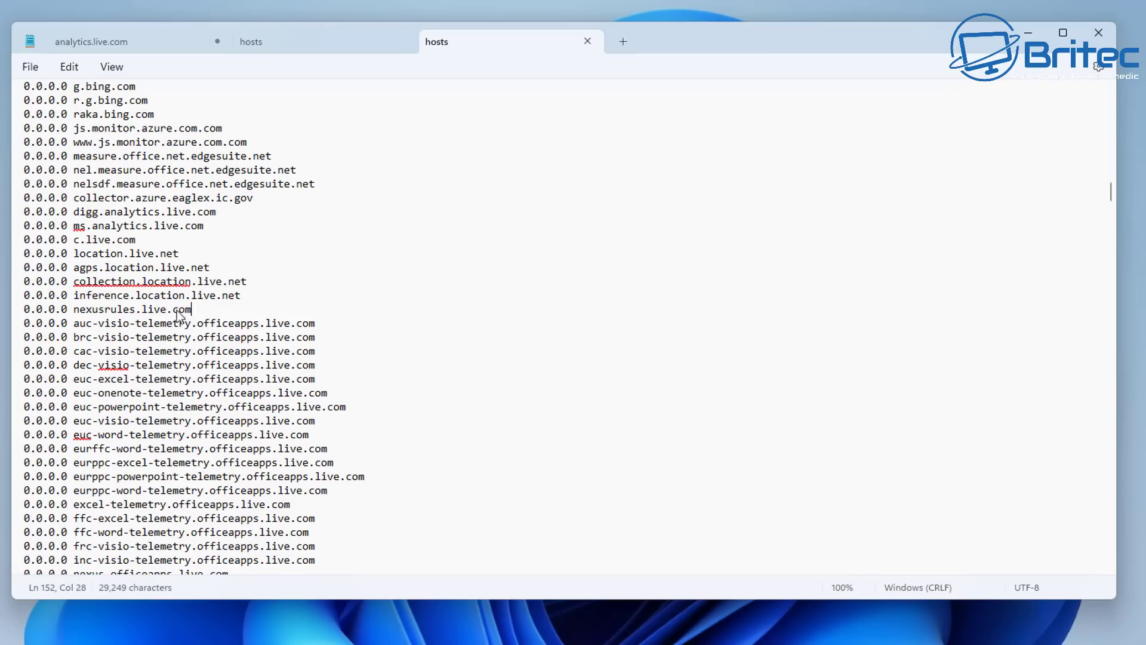
# Step: Copy the nexusrules.live.com domain name from its hosts entry
pyautogui.moveTo(193, 309); pyautogui.dragTo(73, 309)
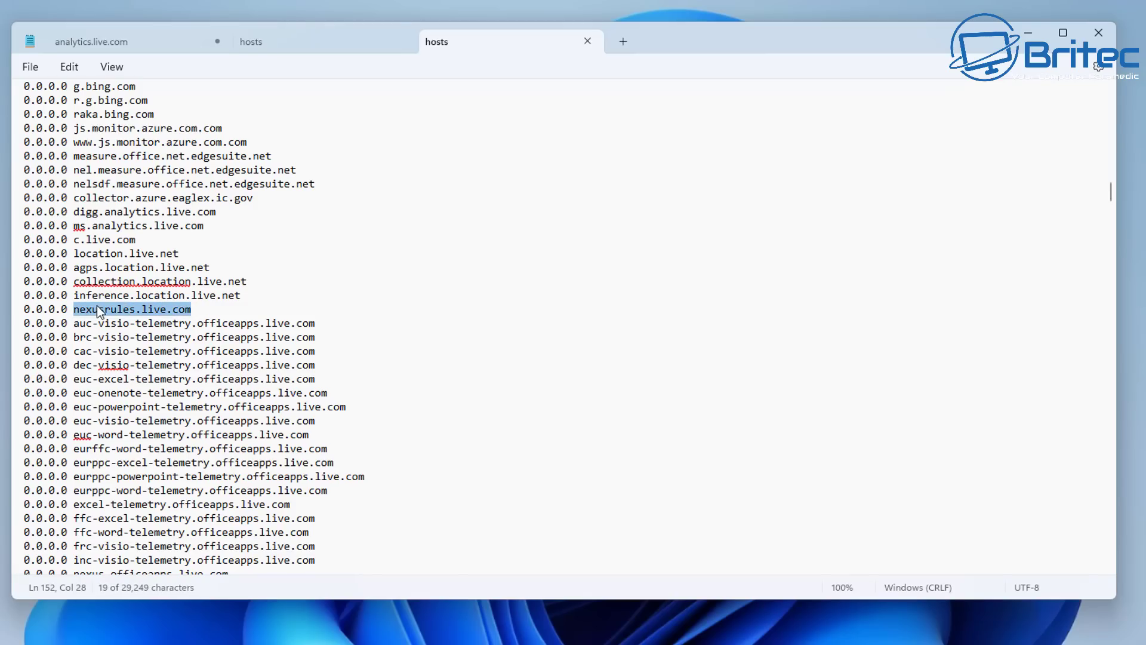
pyautogui.rightClick(98, 310)
pyautogui.click(144, 387)
# Step: Delete the 0.0.0.0 nexusrules.live.com line and save hosts
pyautogui.click(194, 309)
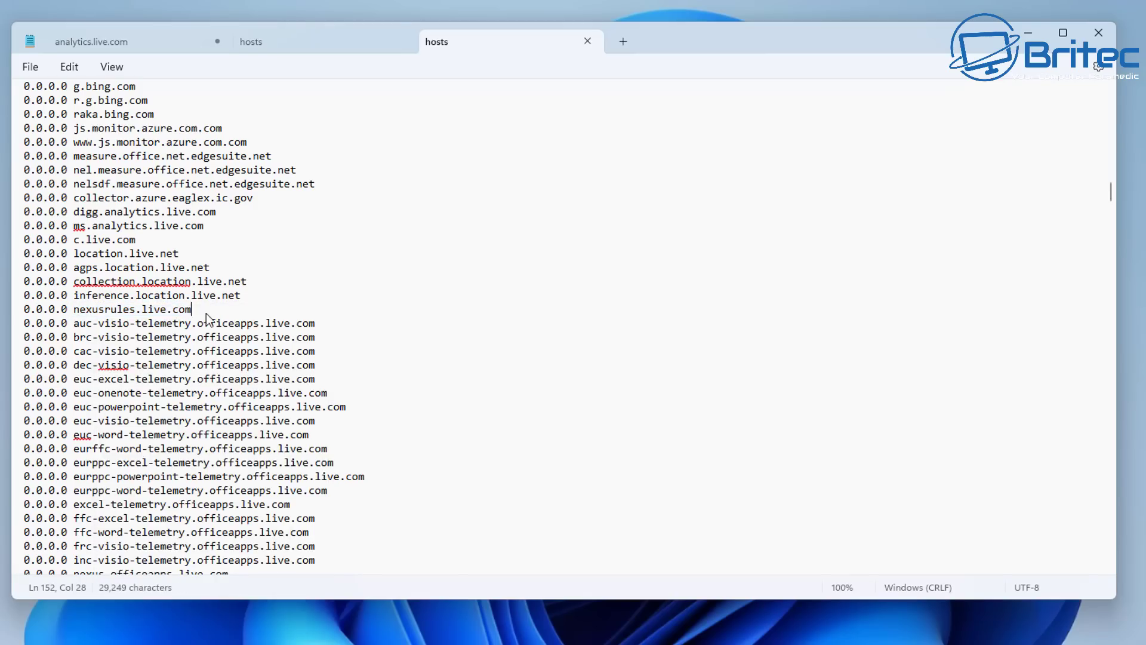
pyautogui.hotkey('shift', 'Home')
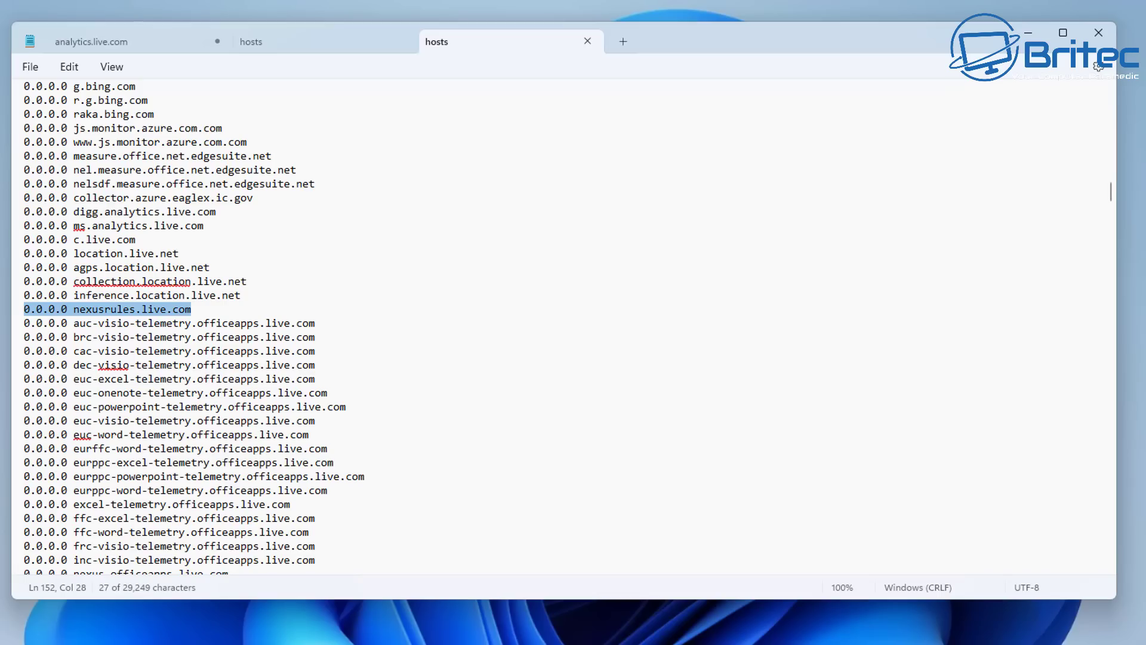
pyautogui.press('BackSpace')
pyautogui.press('BackSpace')
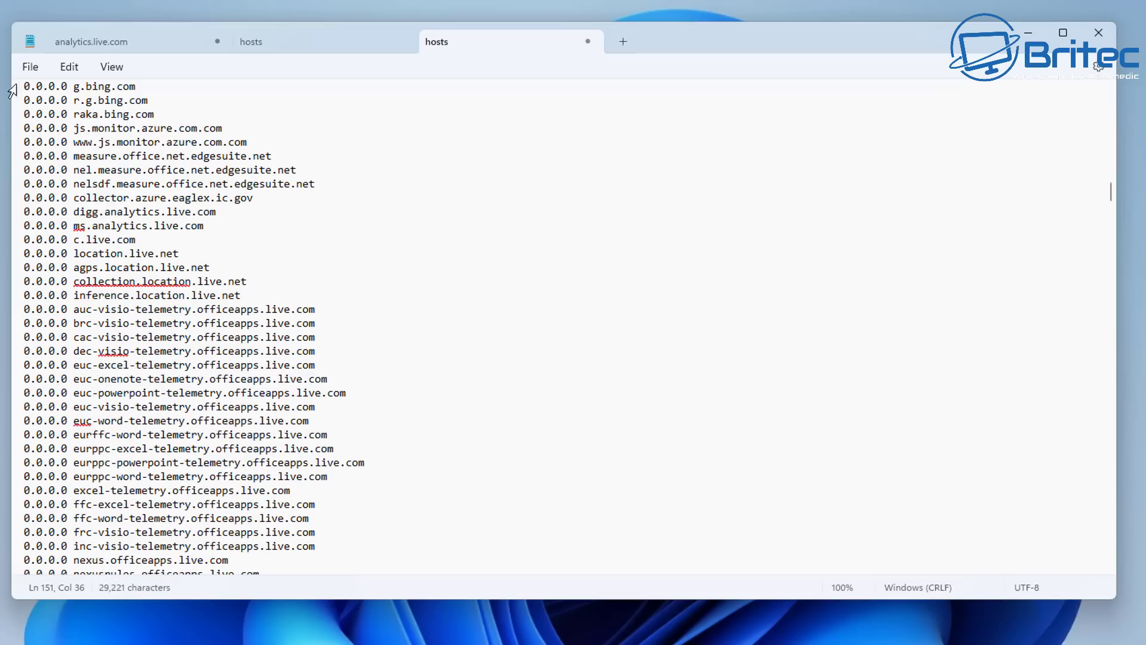
pyautogui.click(30, 67)
pyautogui.click(31, 173)
# Step: Move the edited desktop hosts file into System32\drivers\etc, approving the administrator prompt
pyautogui.click(1099, 33)
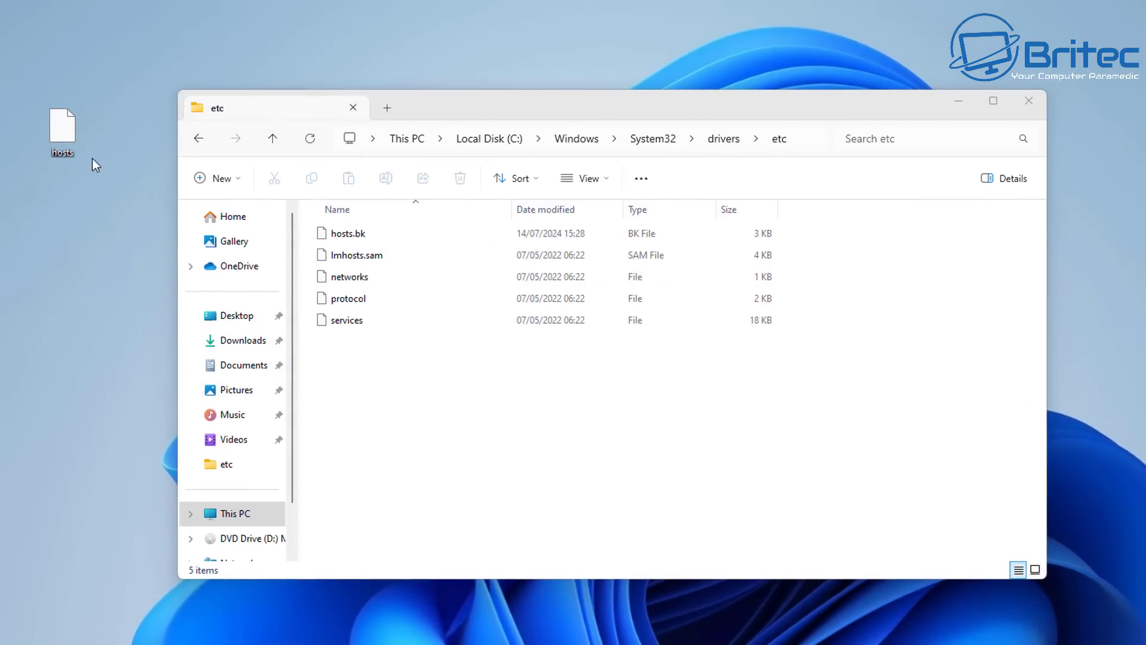
pyautogui.moveTo(70, 134); pyautogui.dragTo(403, 386)
pyautogui.click(234, 249)
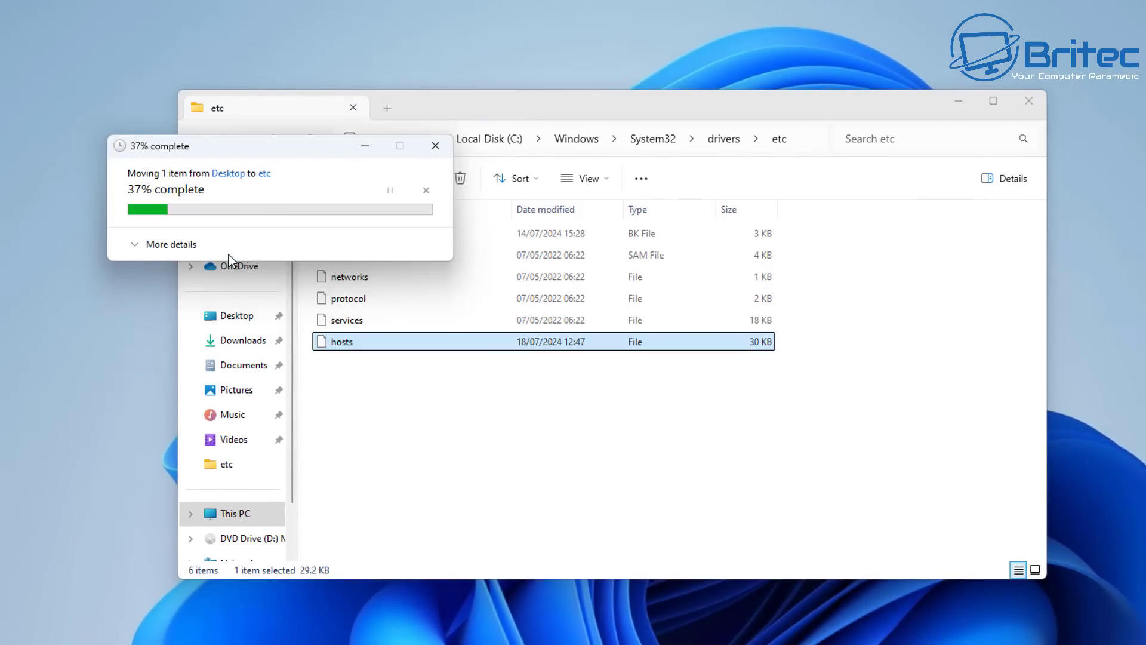
# Step: Launch Command Prompt and ping nexusrules.live.com, getting replies from 204.79.197.212
pyautogui.click(1024, 107)
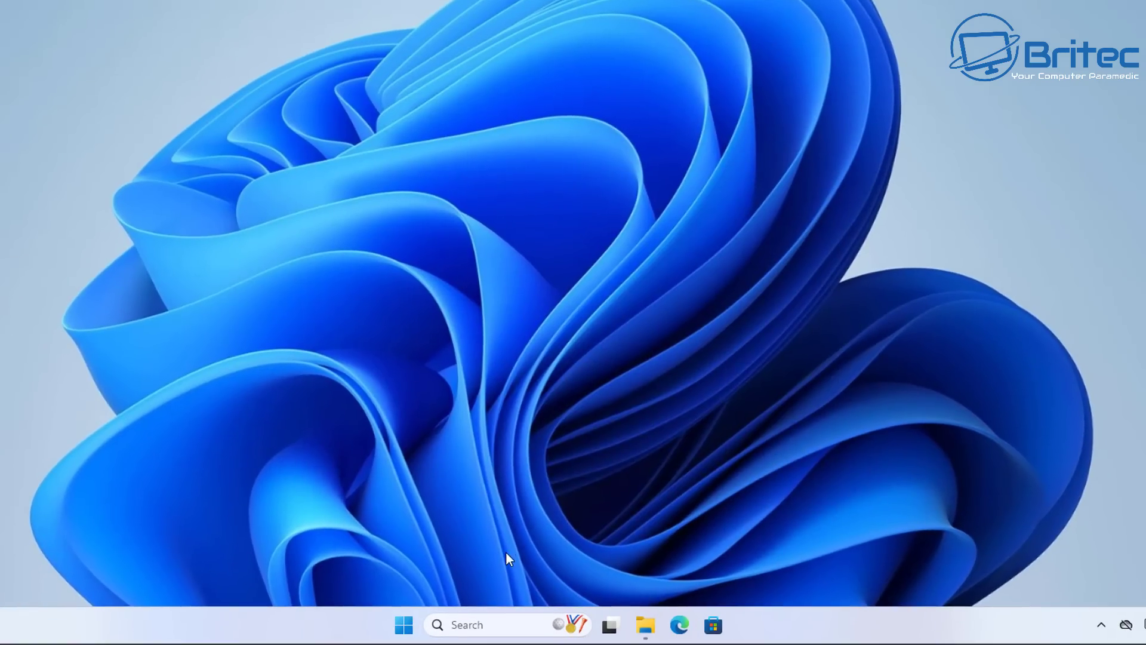
pyautogui.click(404, 625)
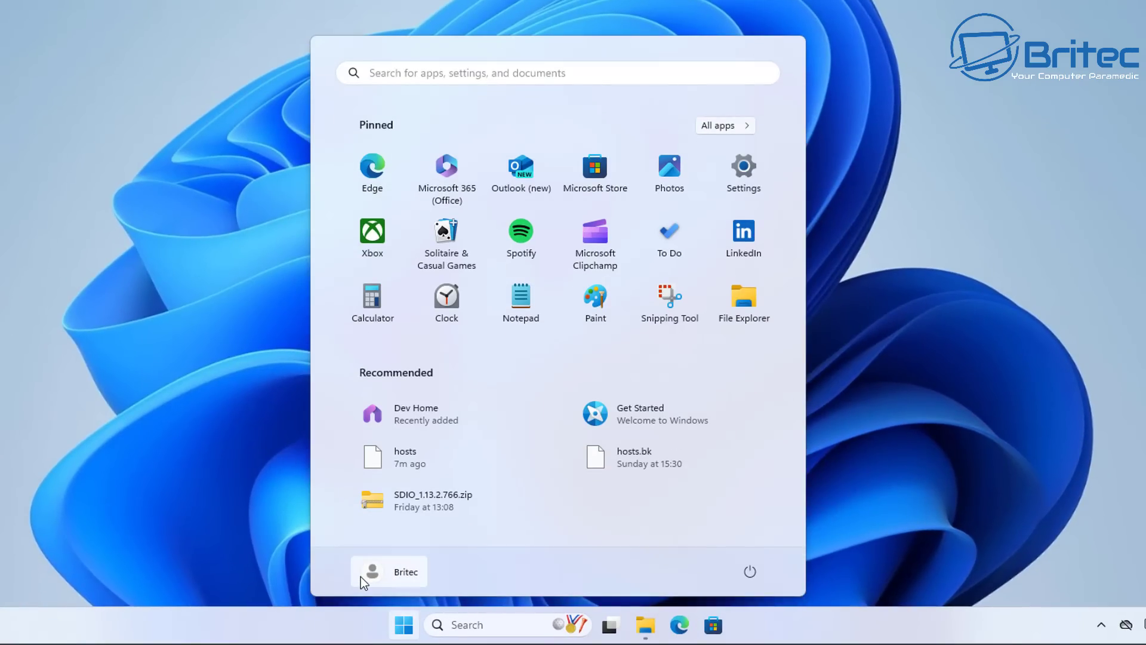
pyautogui.write('cmd')
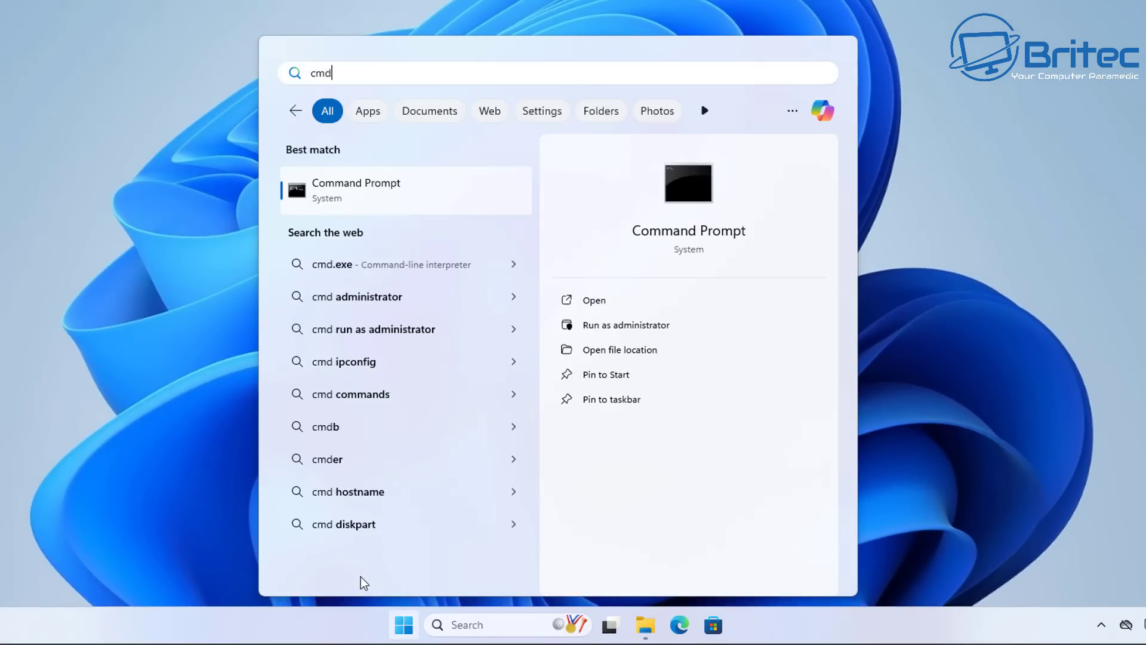
pyautogui.click(391, 204)
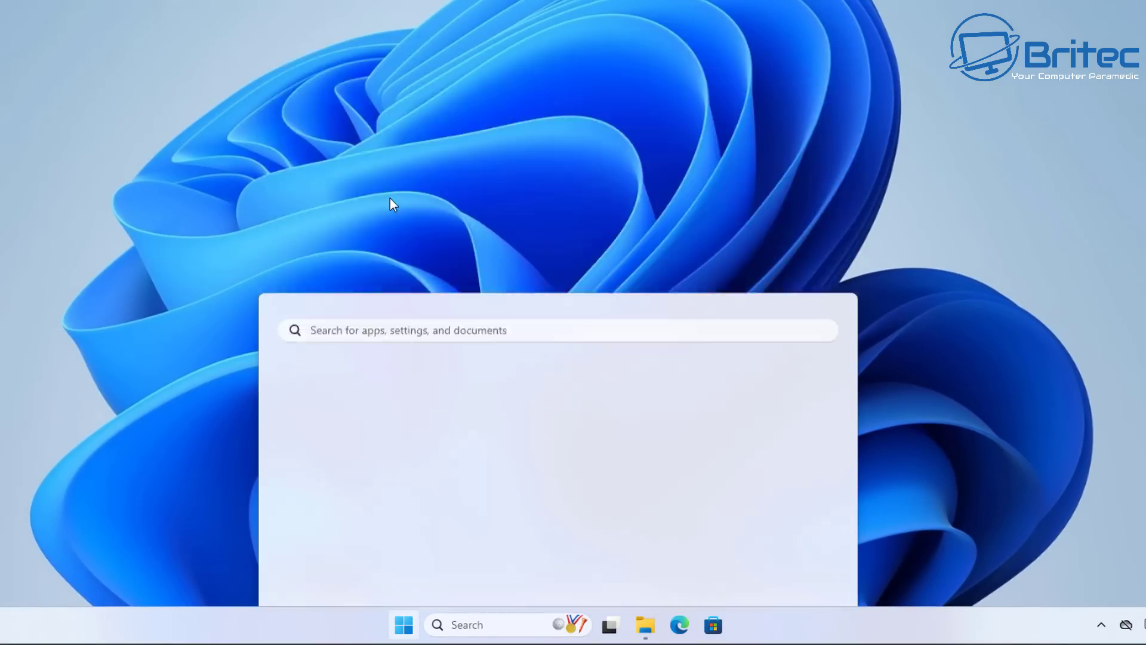
pyautogui.moveTo(352, 6); pyautogui.dragTo(446, 0)
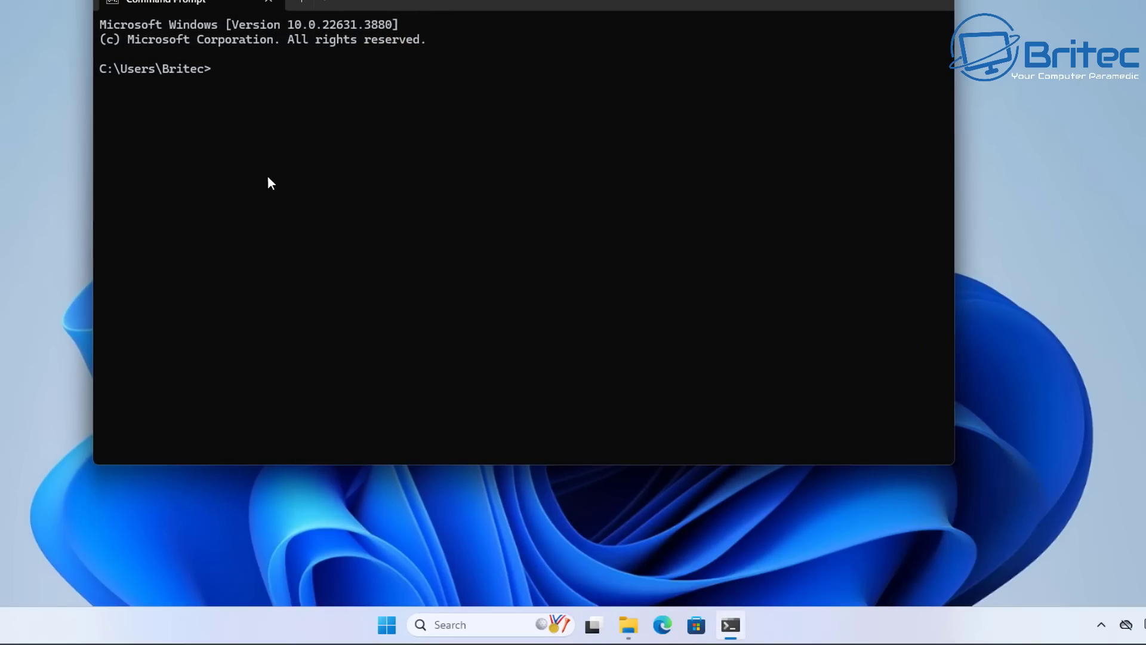
pyautogui.write('p')
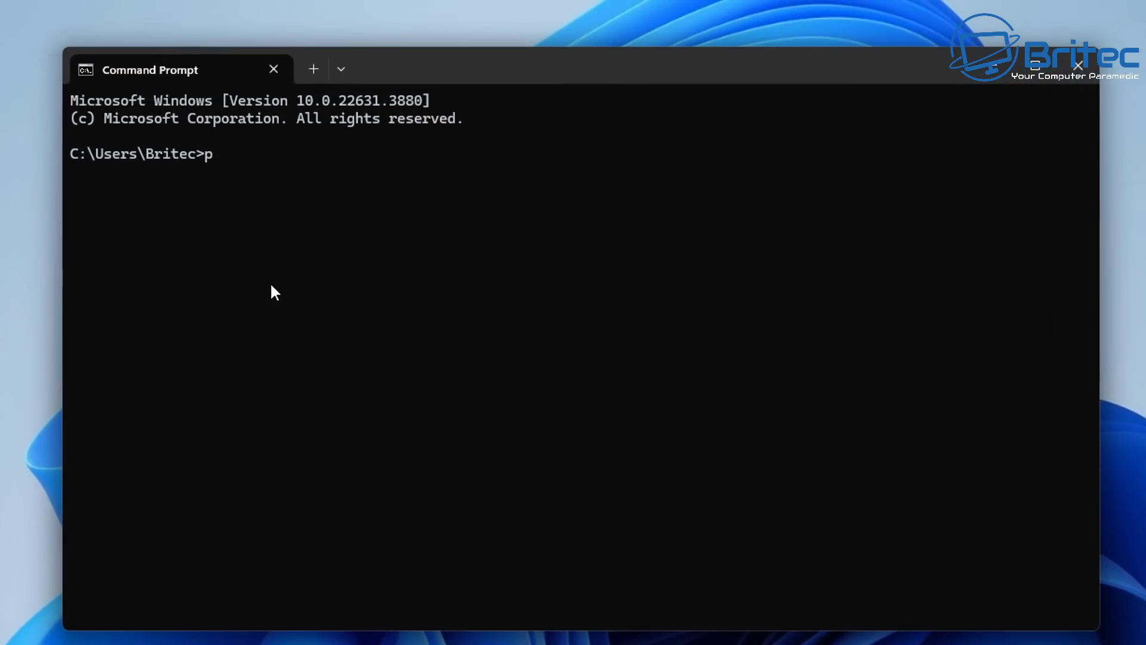
pyautogui.write('ing nexusrules.live.com')
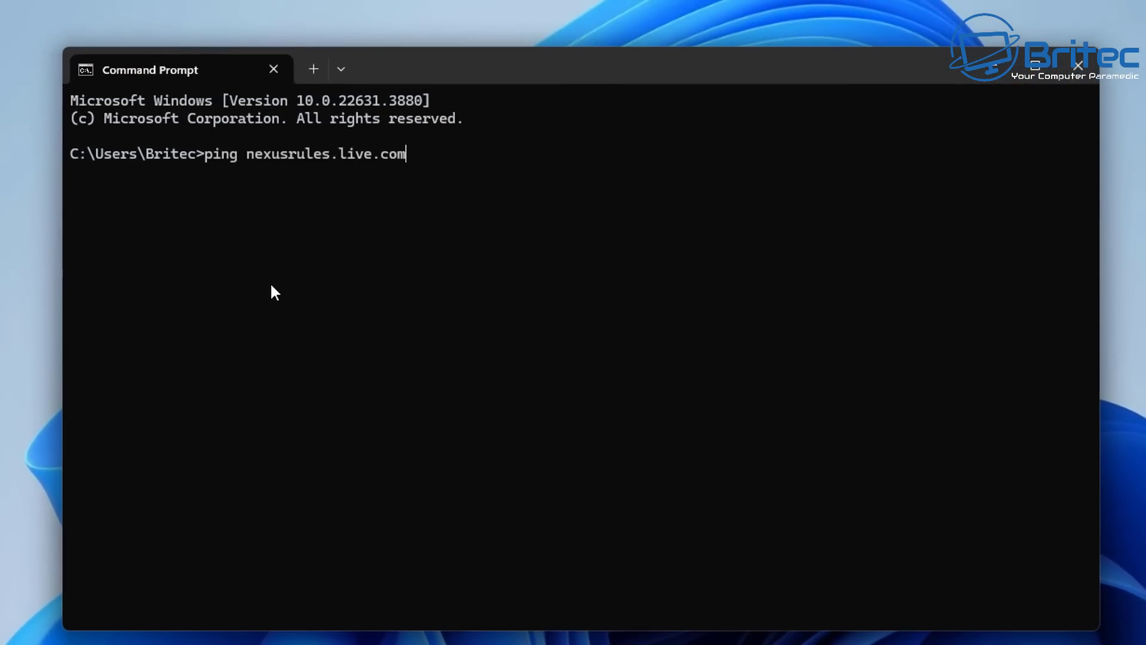
pyautogui.press('Return')
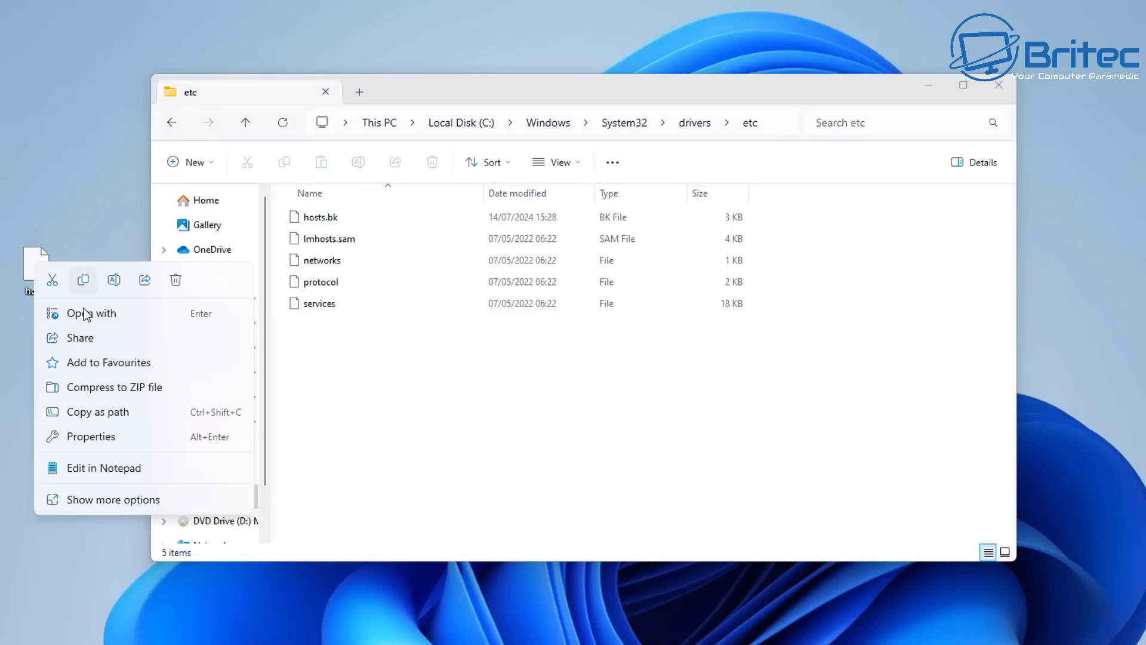
# Step: Open the desktop hosts file in Notepad and add '0.0.0.0 nexusrules.live.com' below in.appcenter.ms
pyautogui.click(57, 312)
pyautogui.click(508, 334)
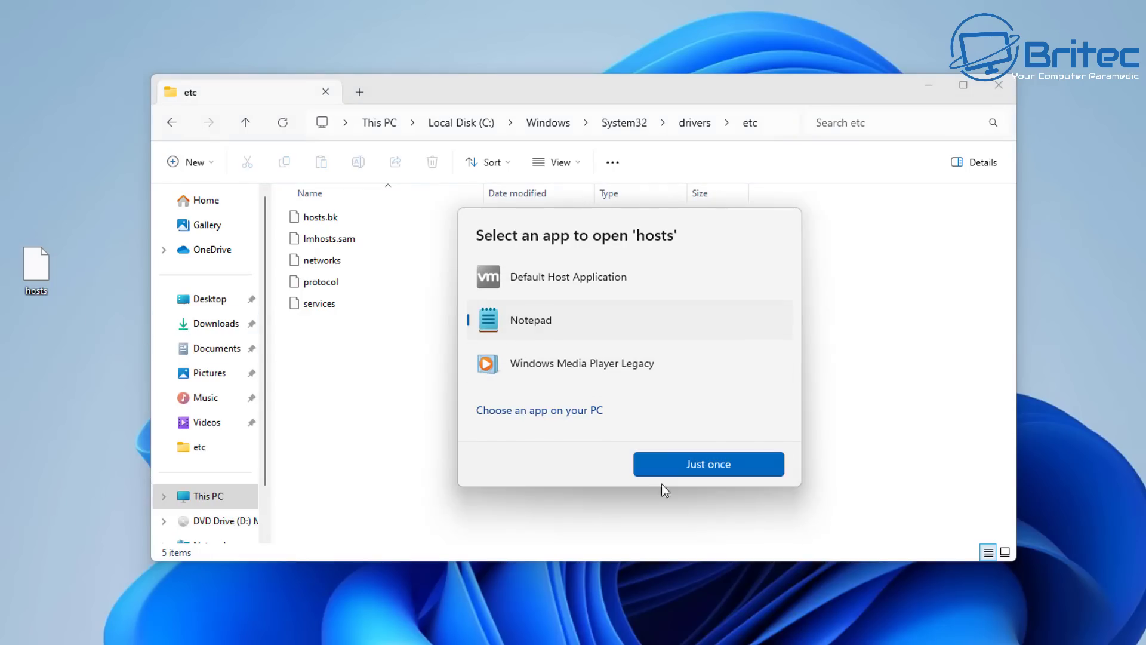
pyautogui.click(730, 463)
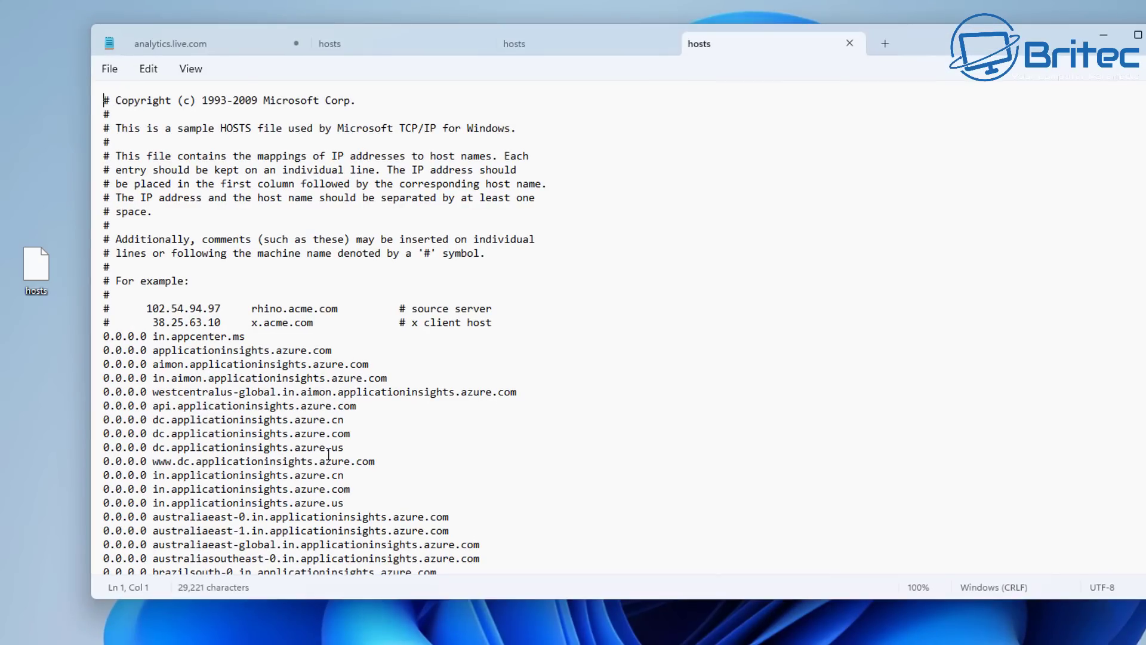
pyautogui.click(258, 337)
pyautogui.press('Return')
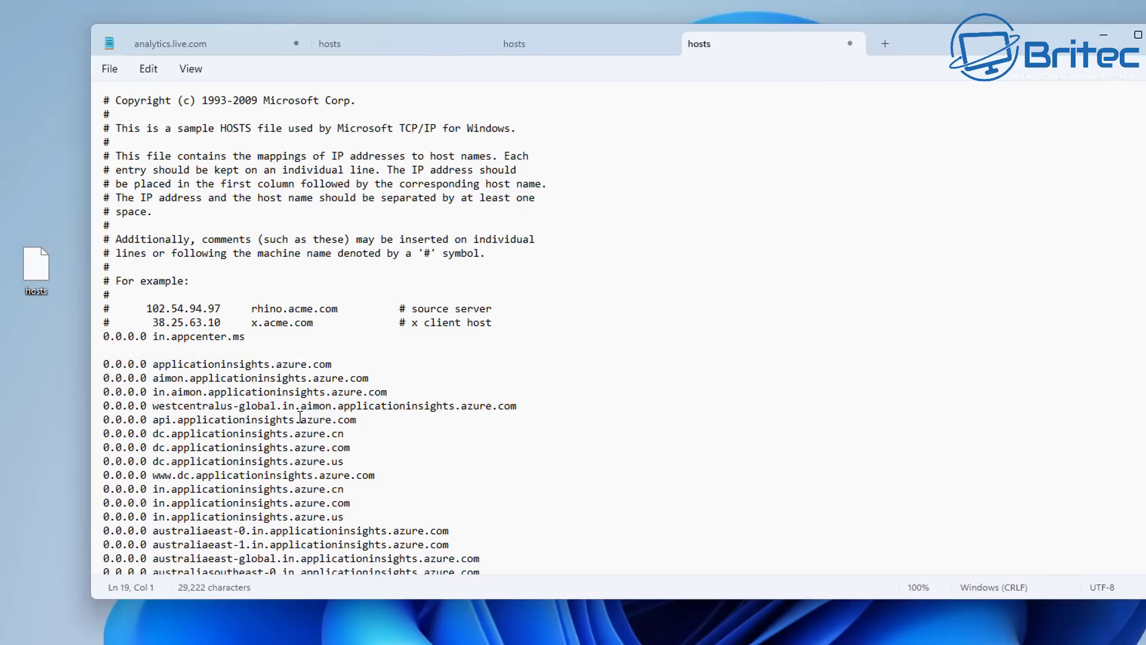
pyautogui.write('0.0.0.0')
pyautogui.write('nexusrules.live.com')
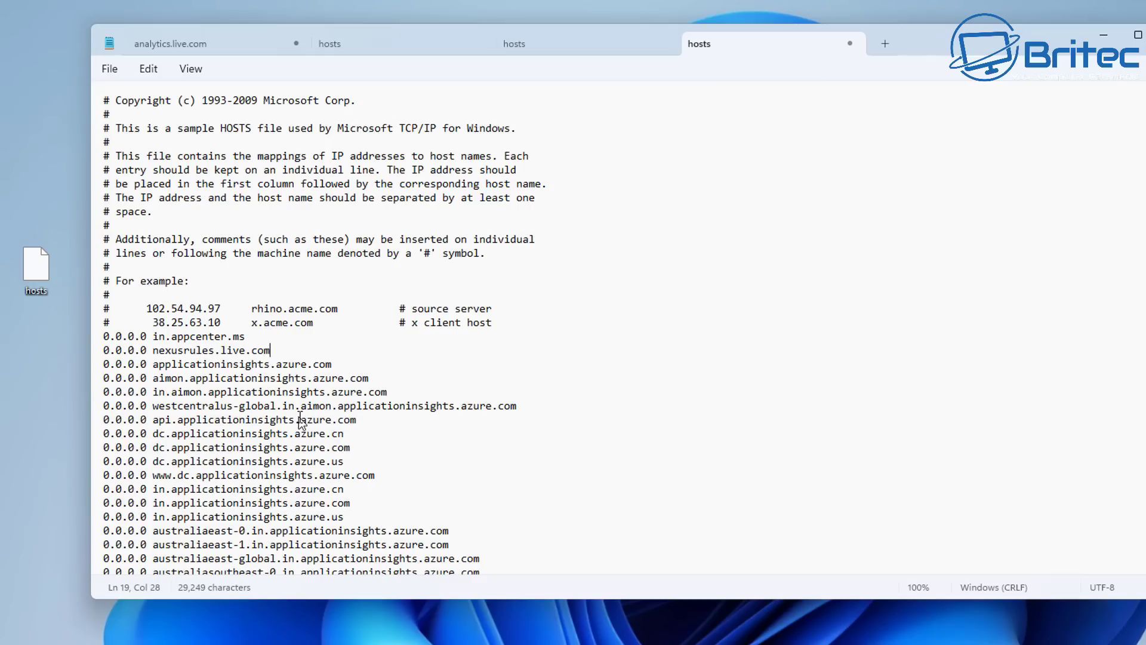
# Step: Save hosts and move it back into the etc folder, approving the administrator prompt
pyautogui.click(109, 69)
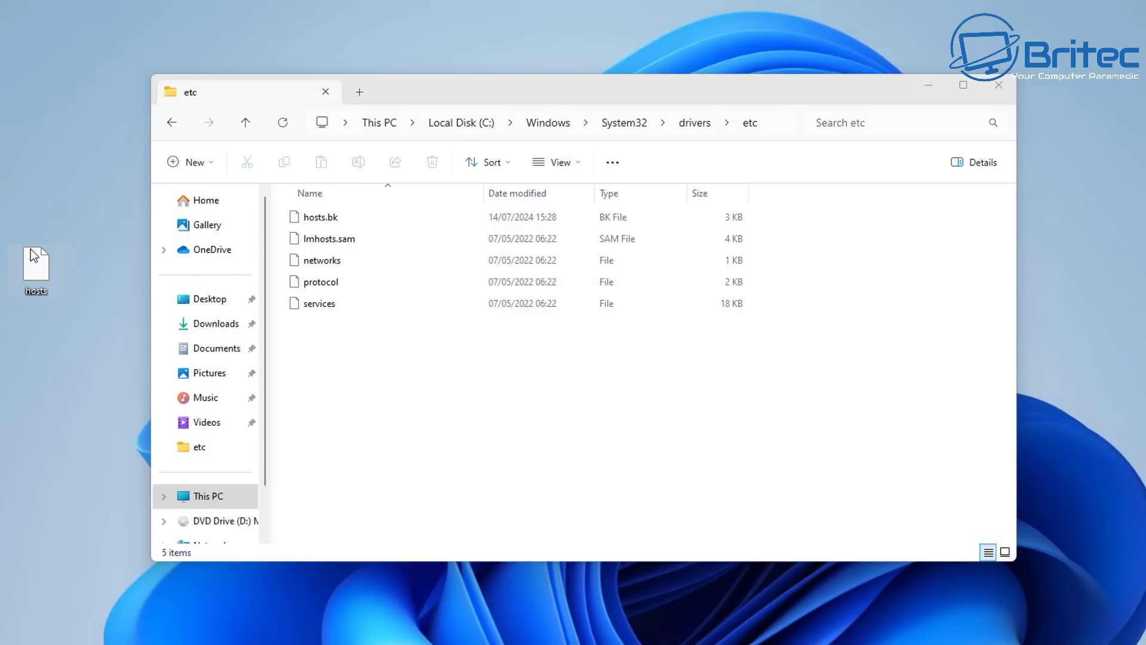
pyautogui.moveTo(30, 249); pyautogui.dragTo(343, 308)
pyautogui.click(575, 237)
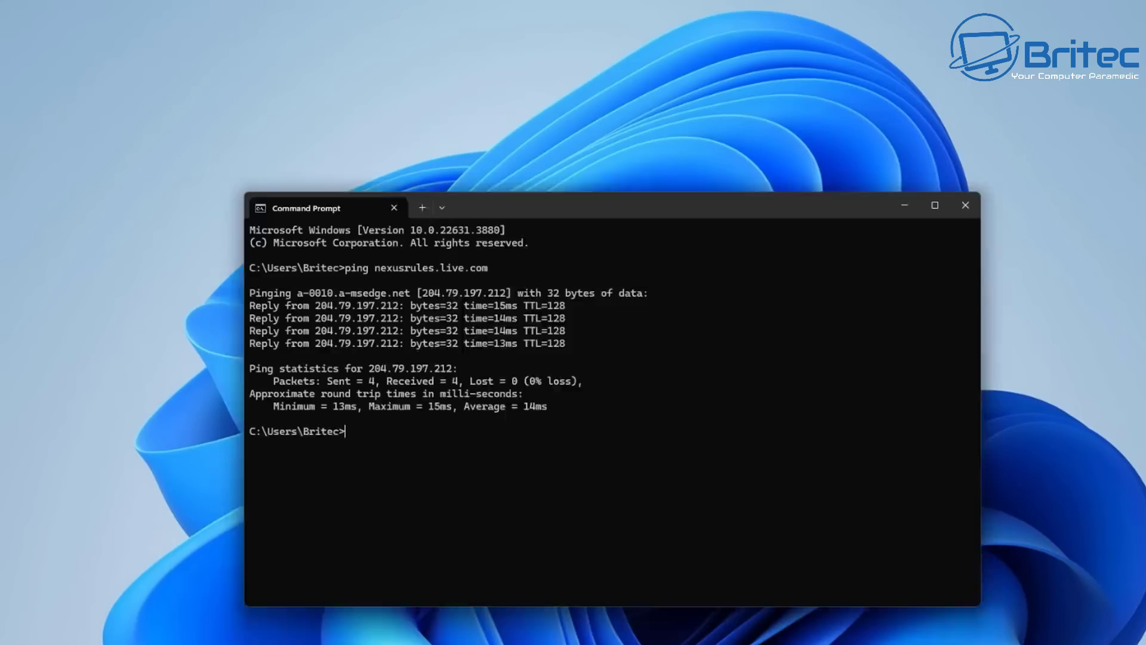
# Step: Ping nexusrules.live.com again to confirm the host can no longer be found
pyautogui.write('pi')
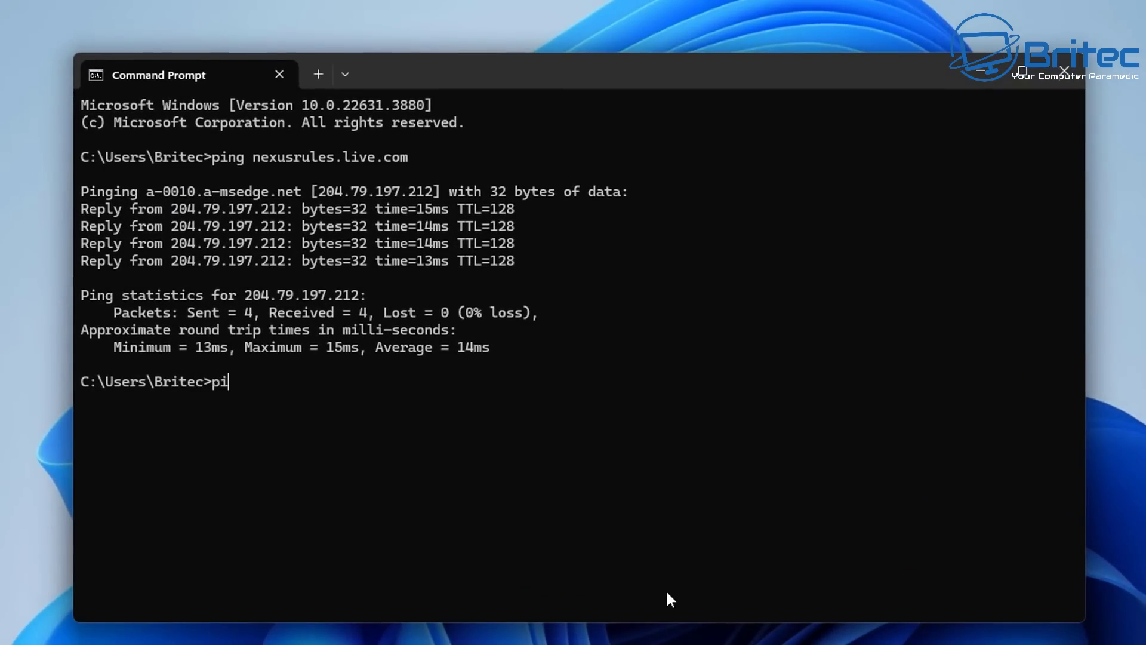
pyautogui.write('ng nexusrules.live.com')
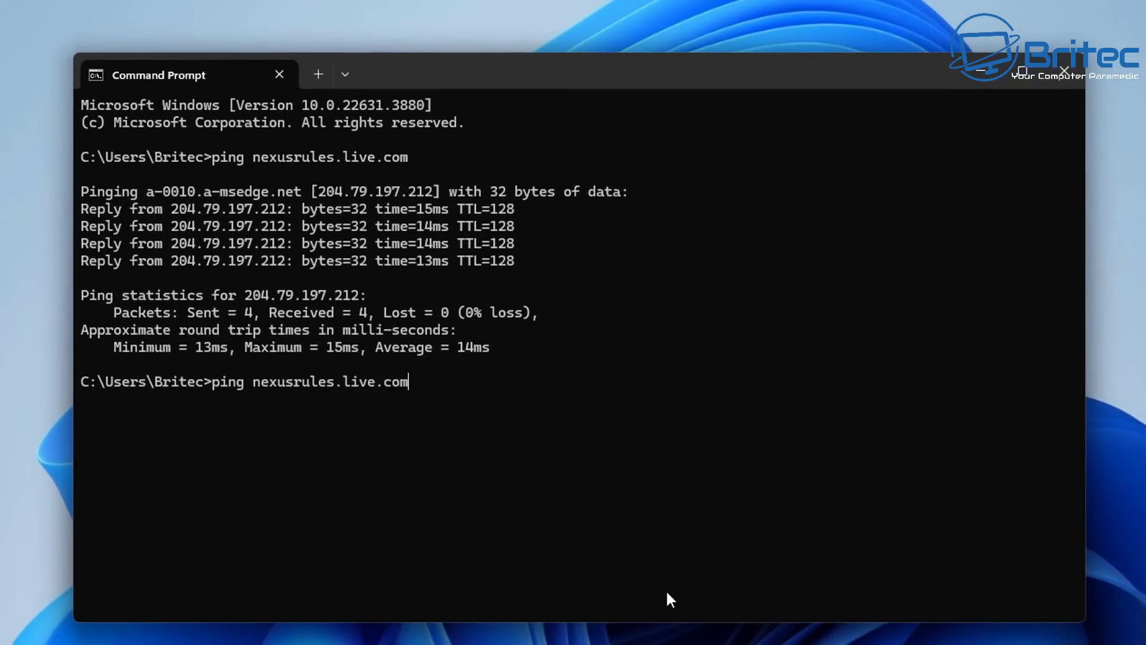
pyautogui.press('Return')
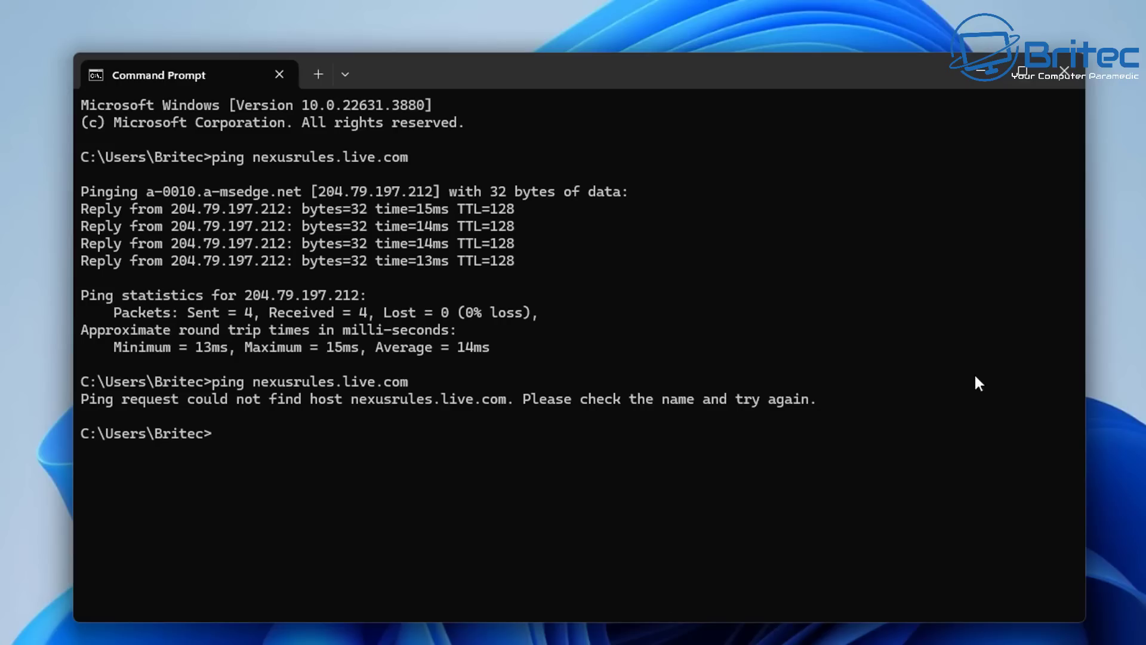
pyautogui.click(1064, 71)
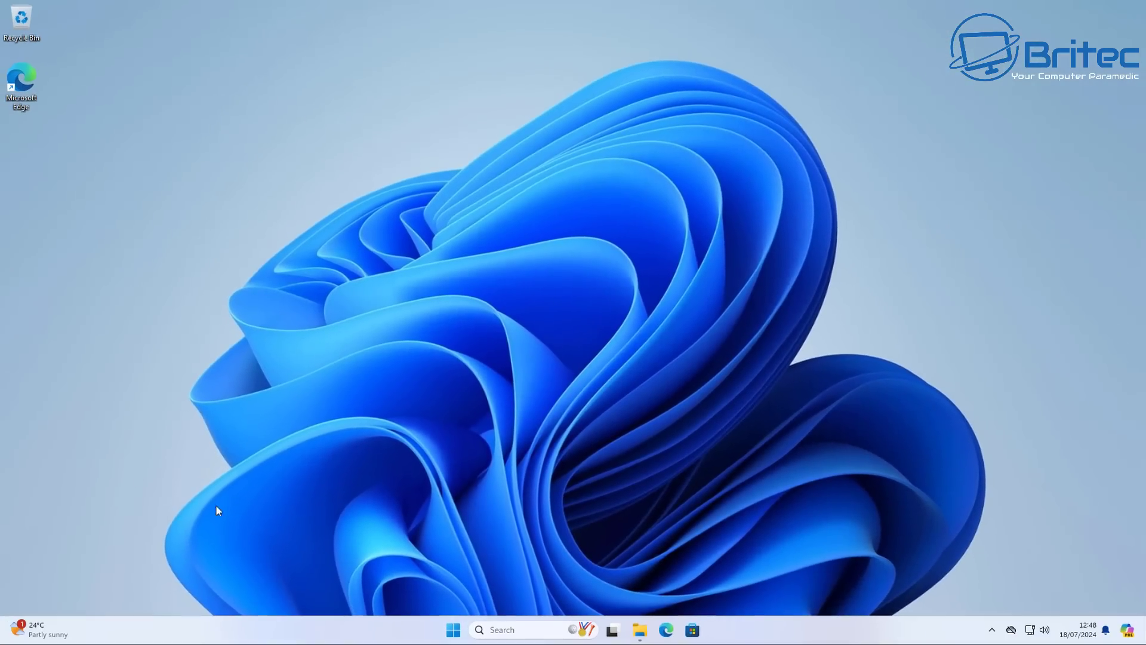